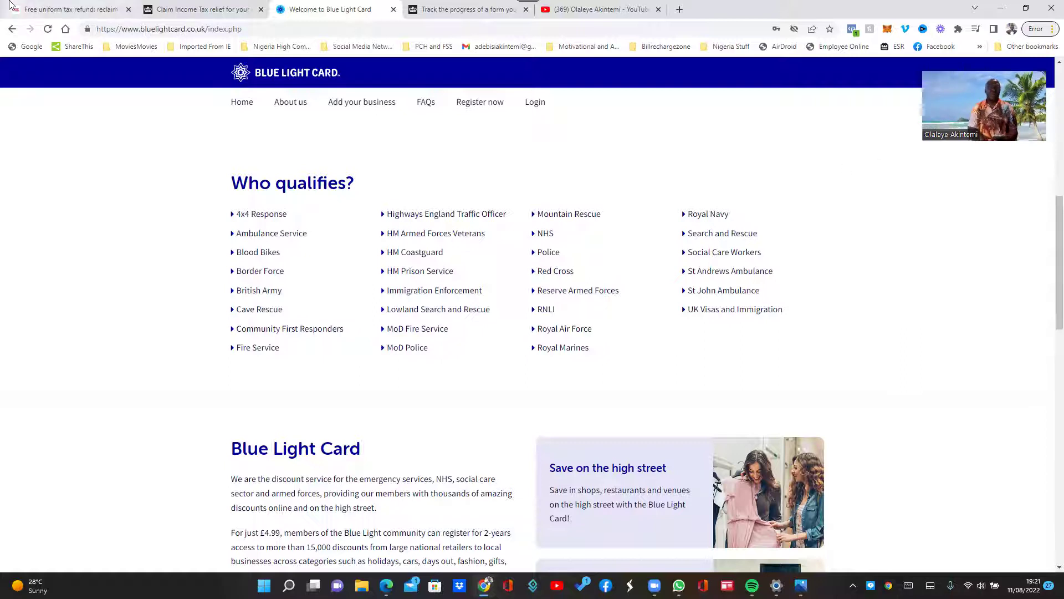
# Close the Blue Light Card page and view the introduction of MoneySavingExpert's free uniform tax refund guide
pyautogui.click(393, 10)
pyautogui.click(68, 8)
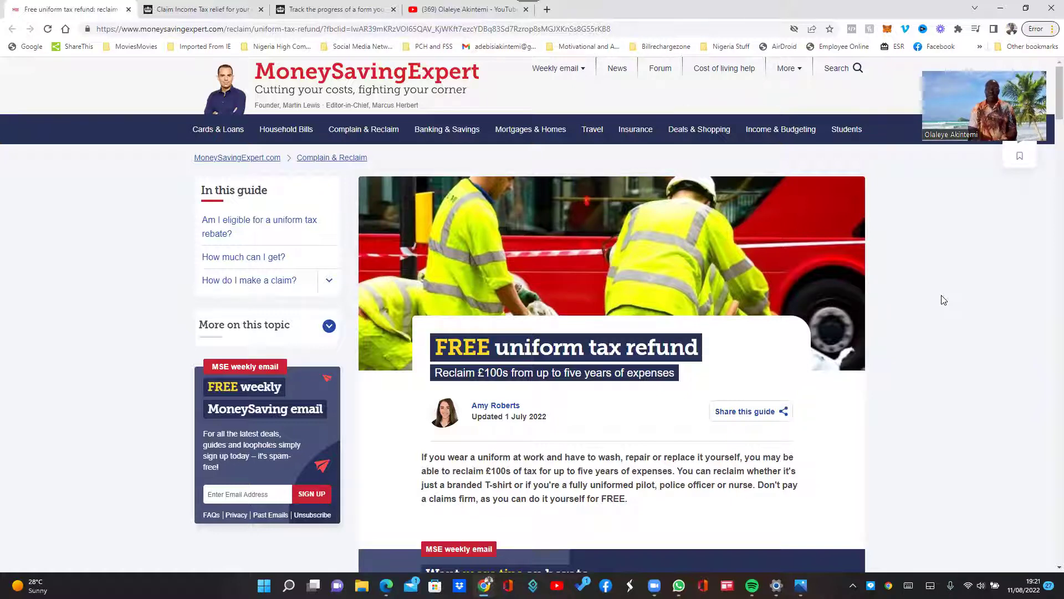
pyautogui.scroll(-1, 944, 300)
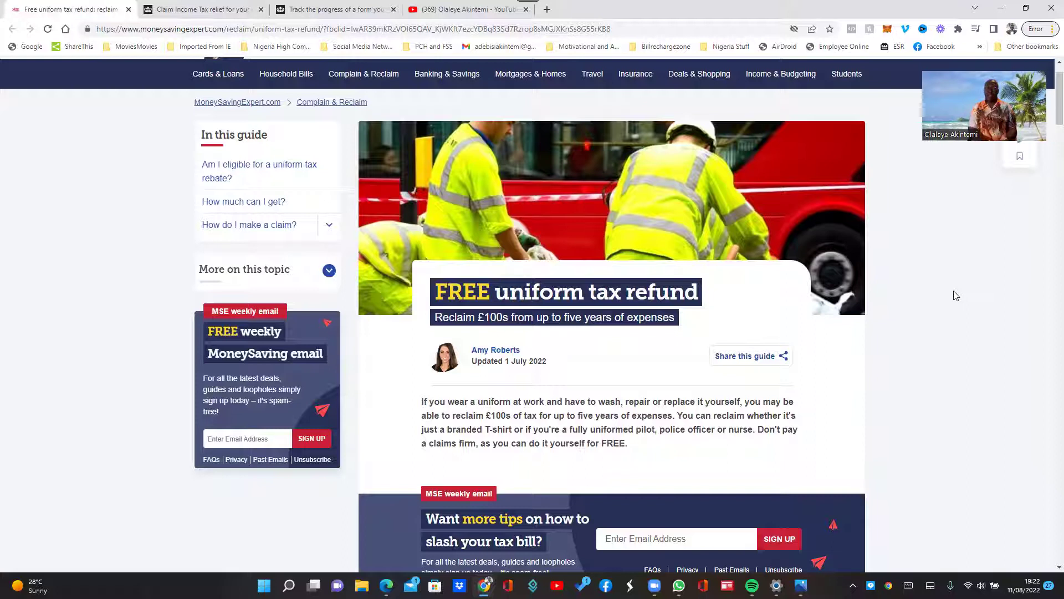
pyautogui.scroll(1, 955, 296)
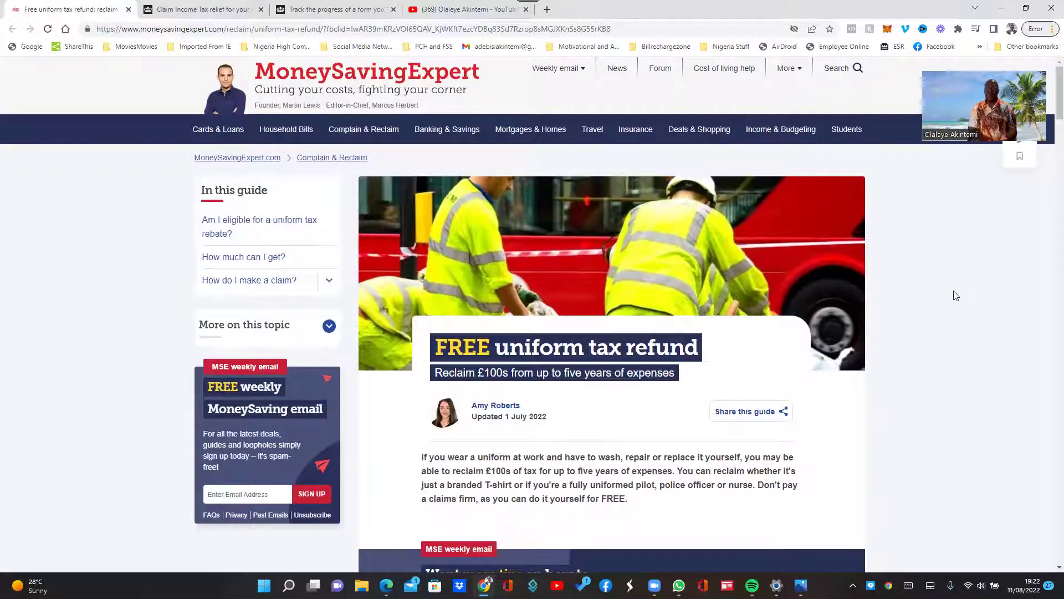
pyautogui.scroll(-1, 956, 296)
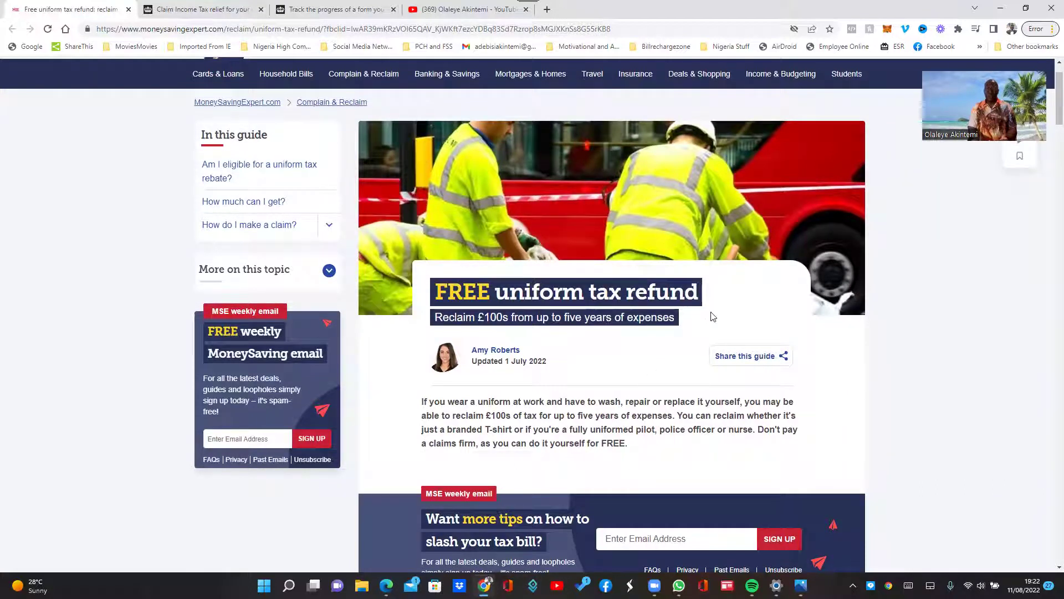
pyautogui.scroll(-1, 687, 314)
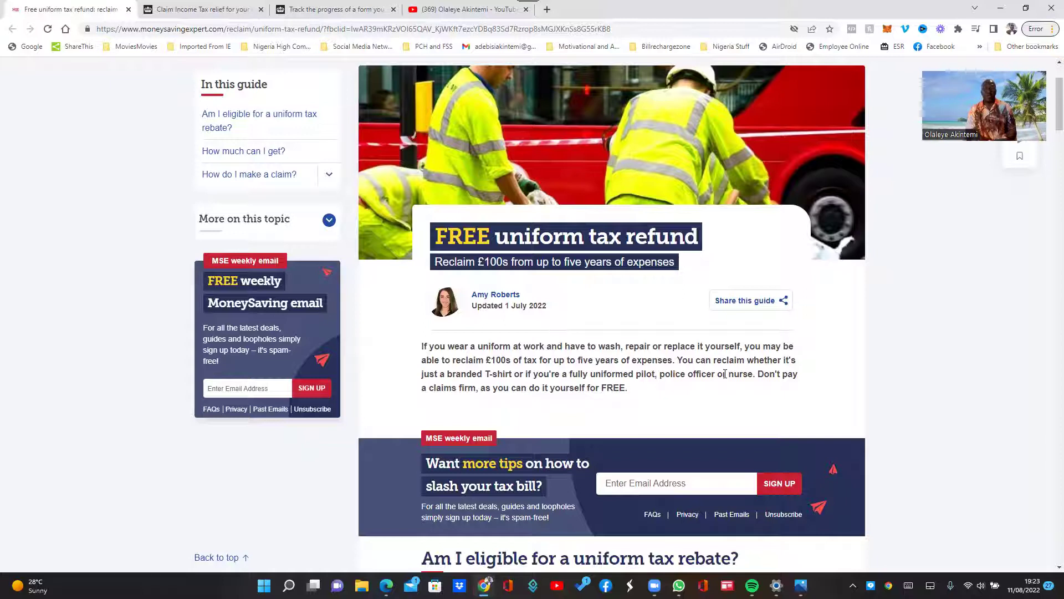
# Examine the guide's sections on uniform tax rebate eligibility, refund amounts and industry-specific allowances
pyautogui.scroll(-8, 693, 383)
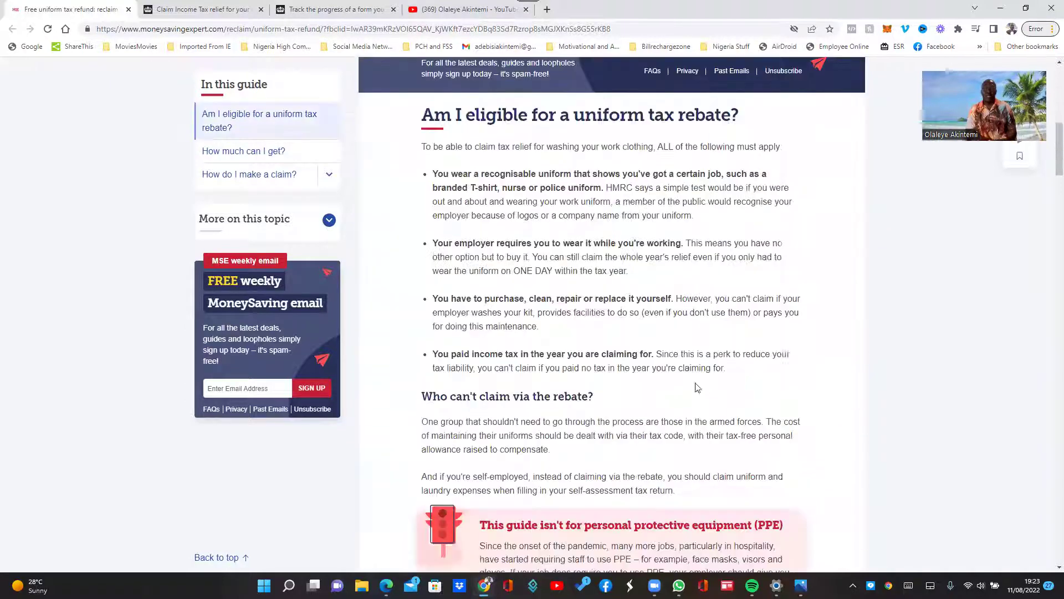
pyautogui.scroll(-10, 666, 387)
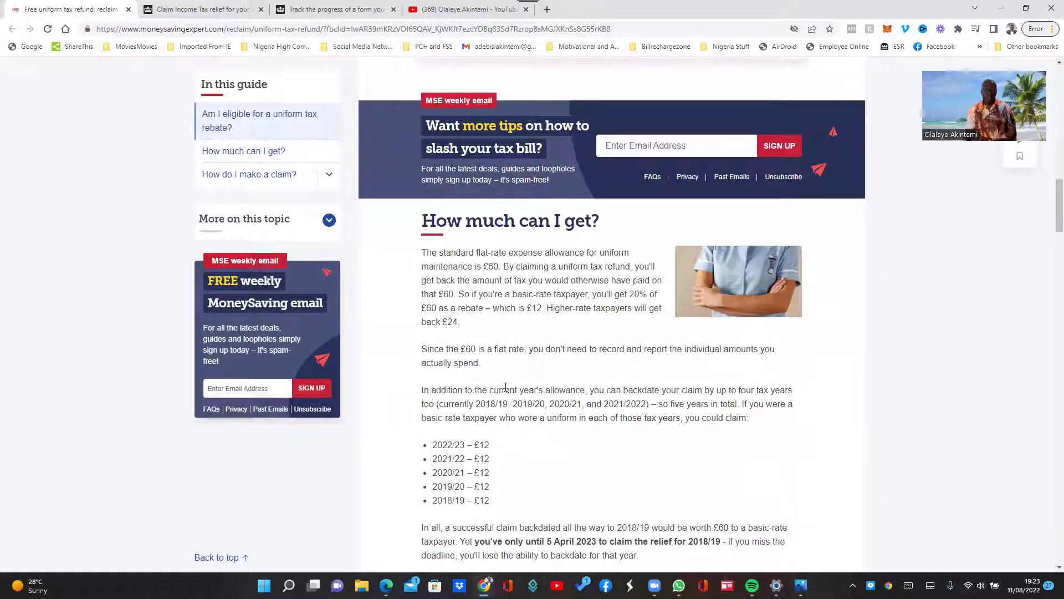
pyautogui.scroll(-1, 506, 387)
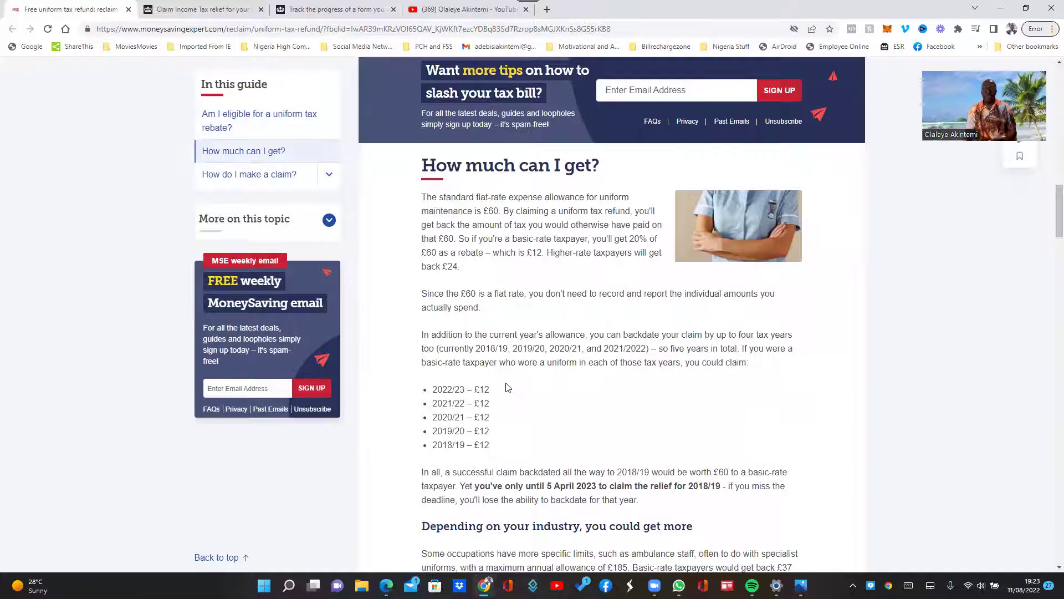
pyautogui.scroll(4, 506, 387)
pyautogui.scroll(3, 506, 387)
pyautogui.scroll(-12, 506, 387)
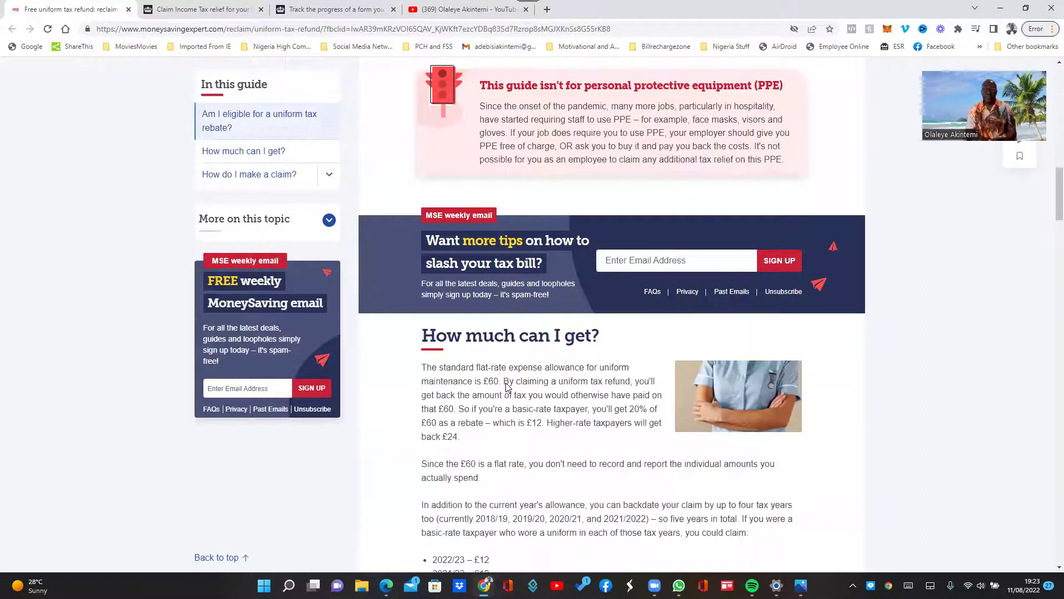
pyautogui.scroll(2, 540, 360)
pyautogui.scroll(-1, 553, 355)
pyautogui.scroll(-4, 553, 355)
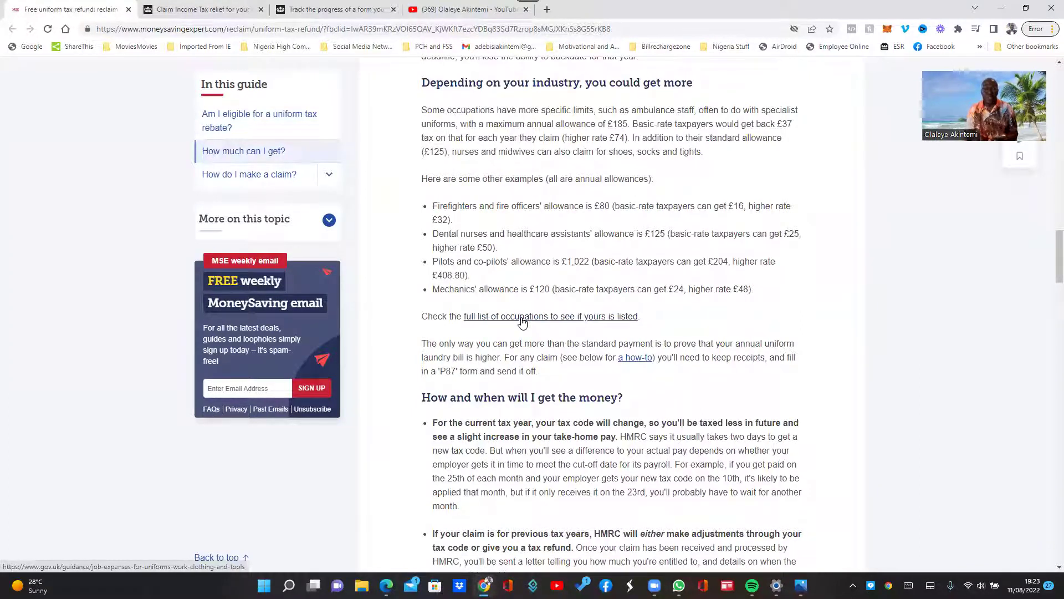
# Open the full list of occupations and examine the GOV.UK guidance on flat rate expenses for uniforms, work clothing and tools
pyautogui.click(523, 320)
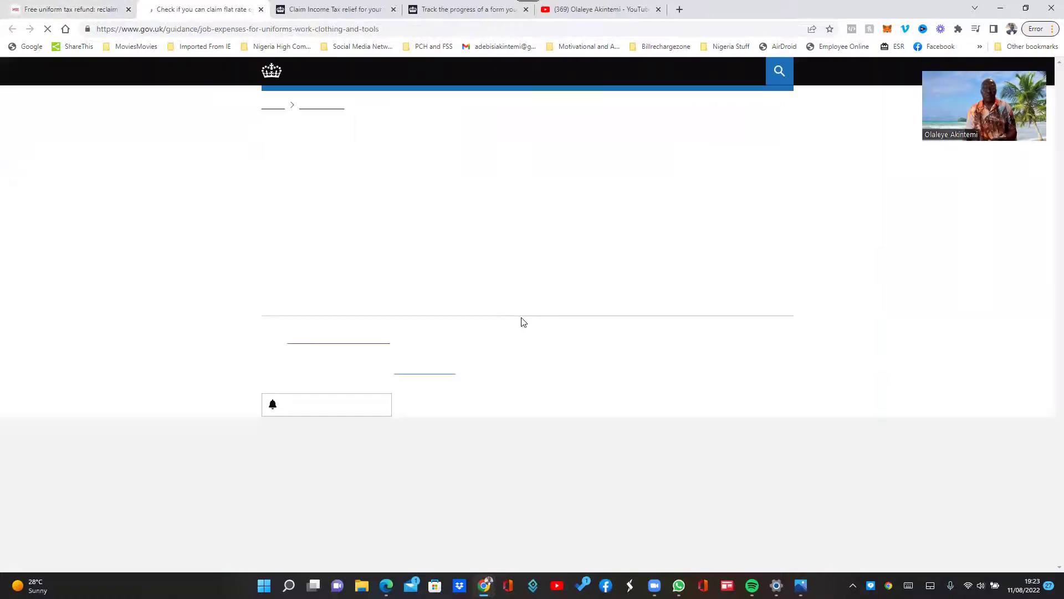
pyautogui.scroll(-4, 492, 359)
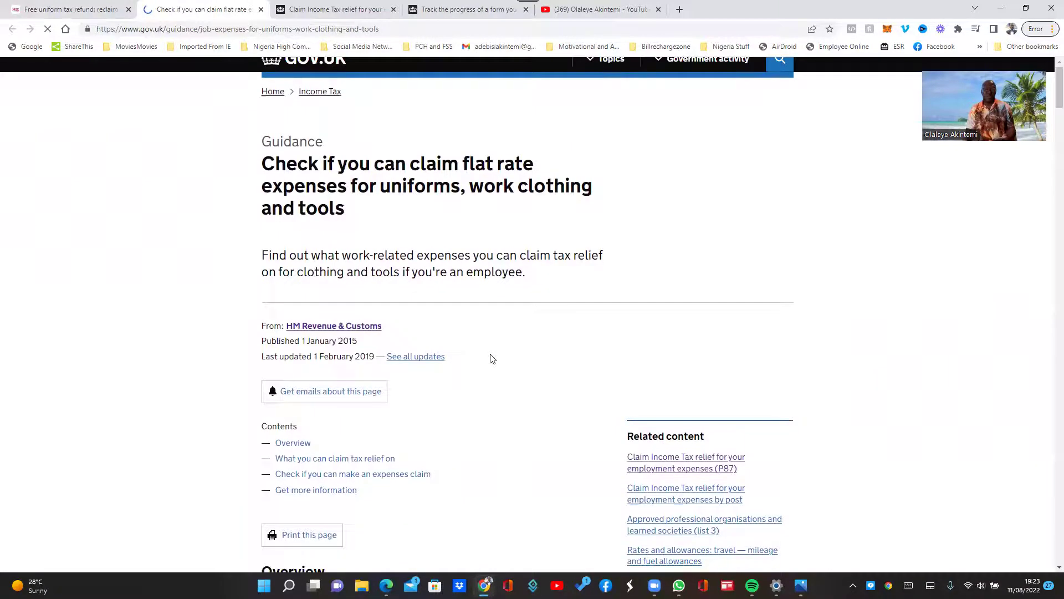
pyautogui.scroll(-10, 492, 359)
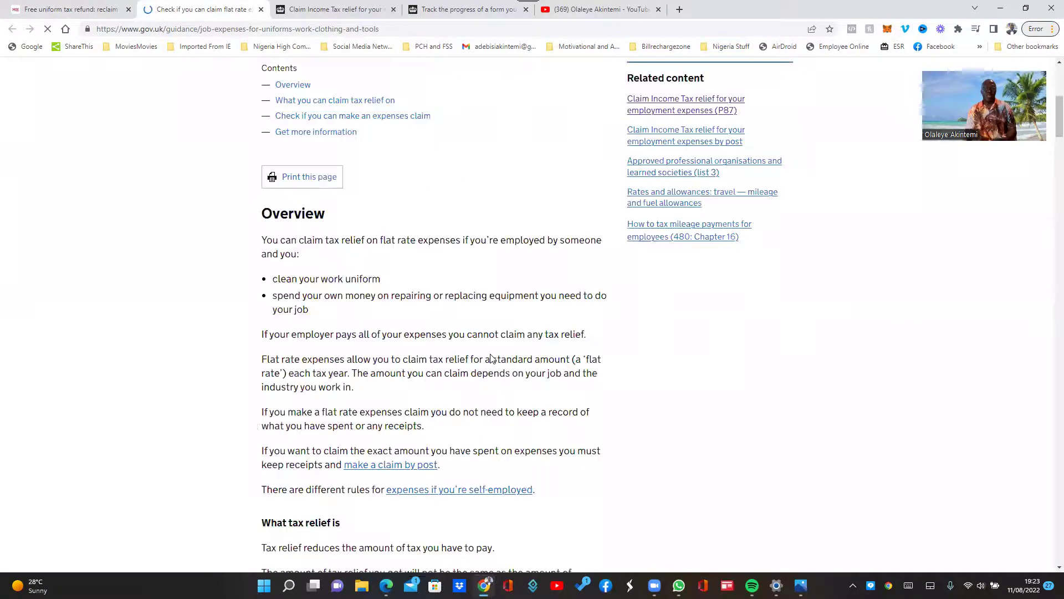
pyautogui.scroll(-8, 491, 355)
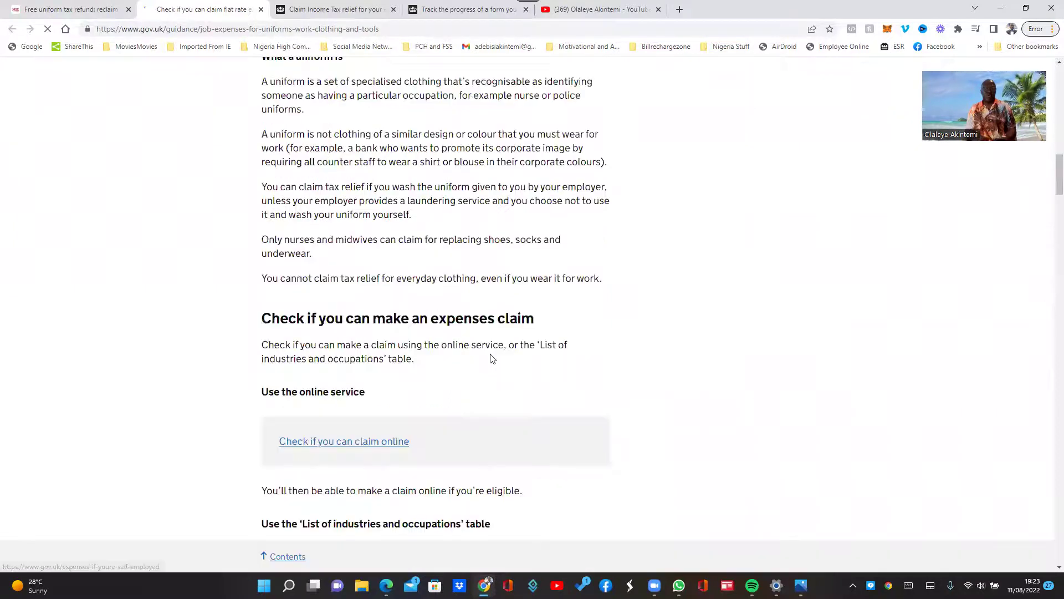
pyautogui.scroll(18, 491, 358)
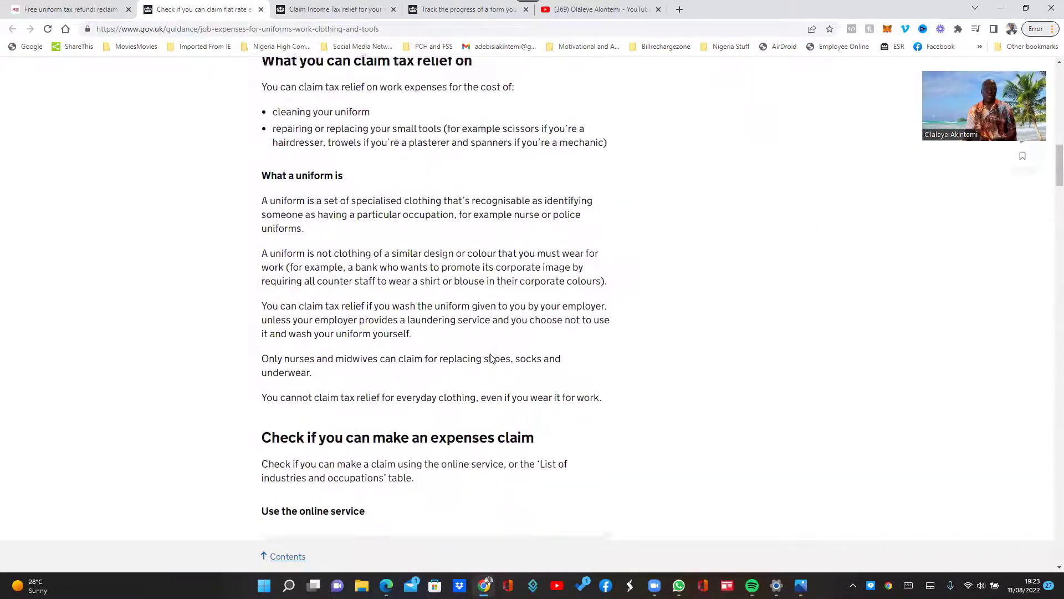
pyautogui.scroll(5, 492, 355)
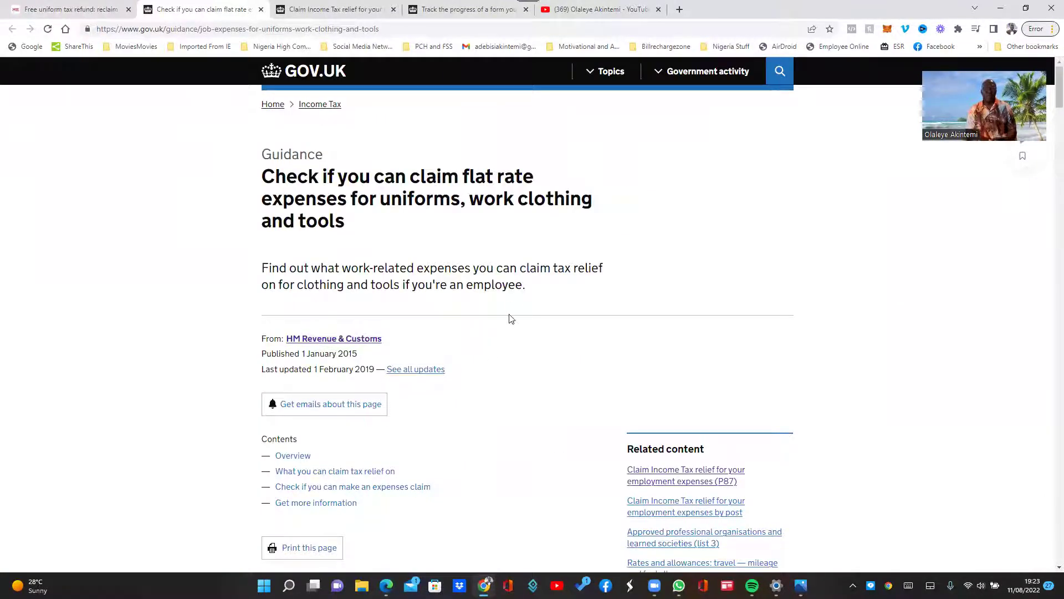
pyautogui.scroll(-12, 502, 281)
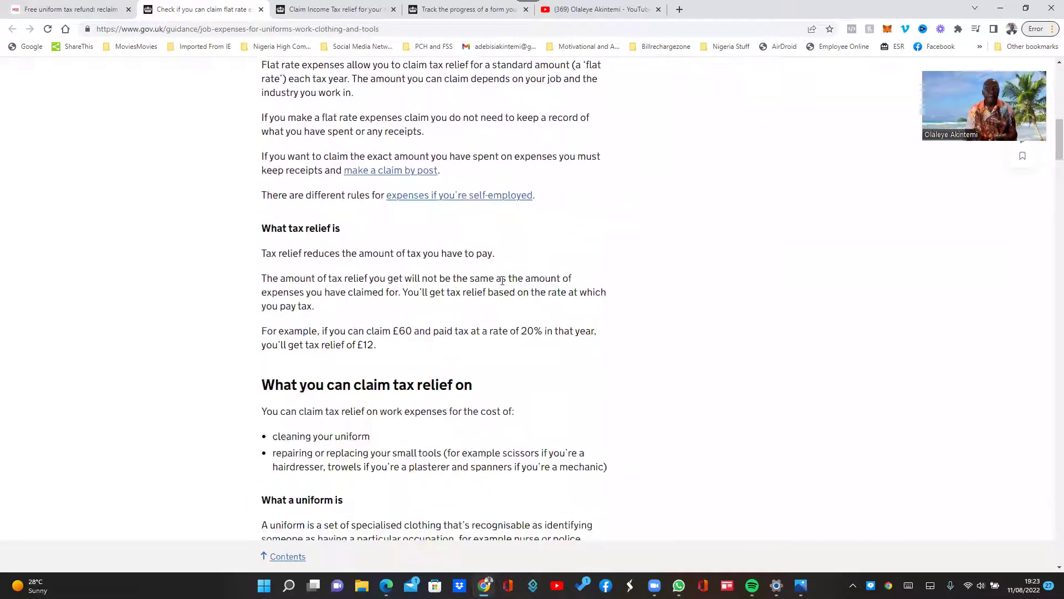
pyautogui.scroll(-6, 502, 281)
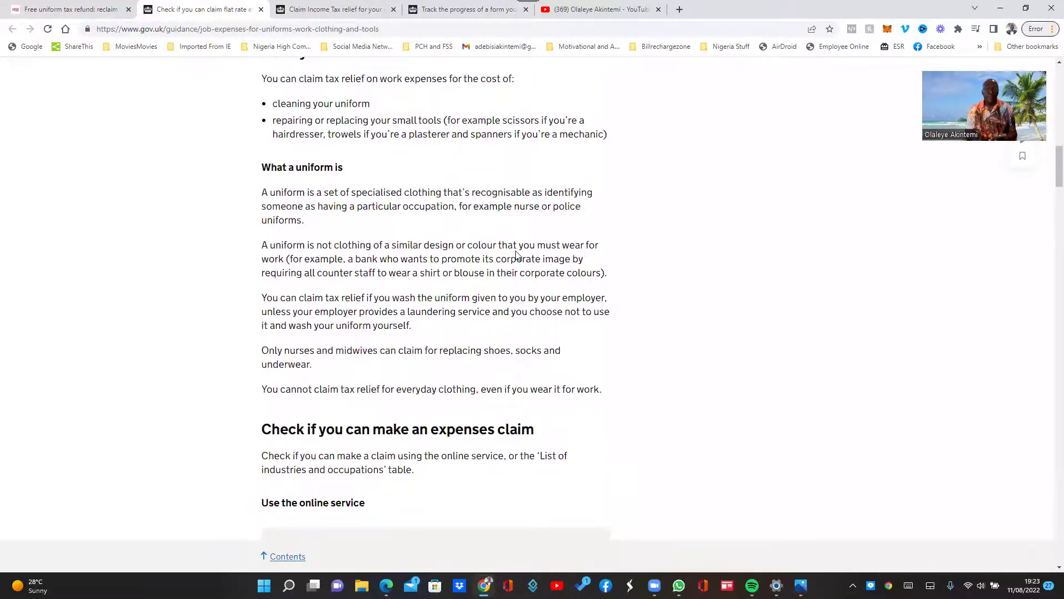
pyautogui.scroll(-3, 516, 255)
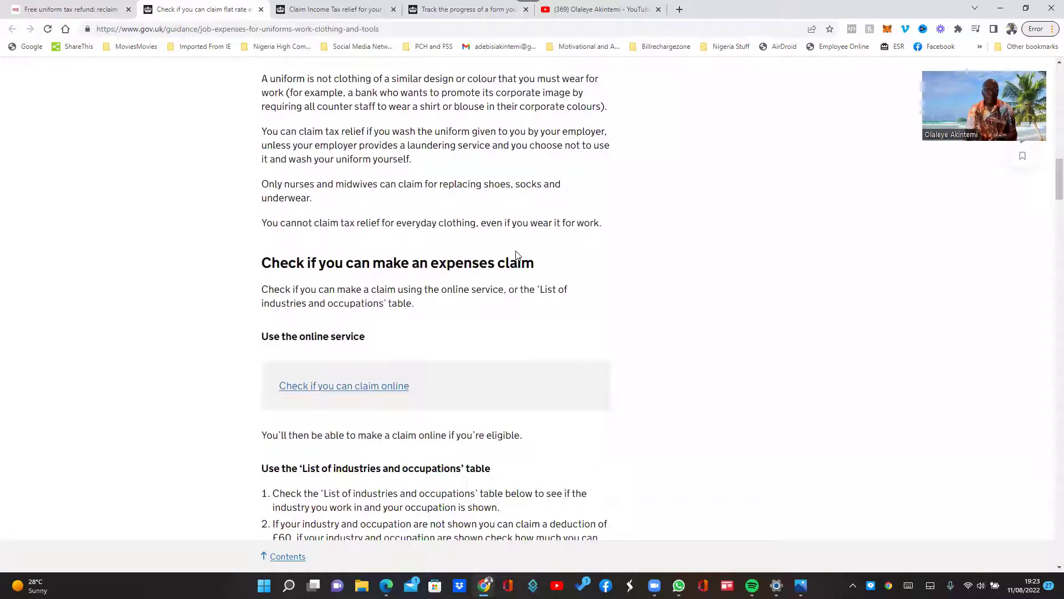
pyautogui.scroll(-3, 516, 256)
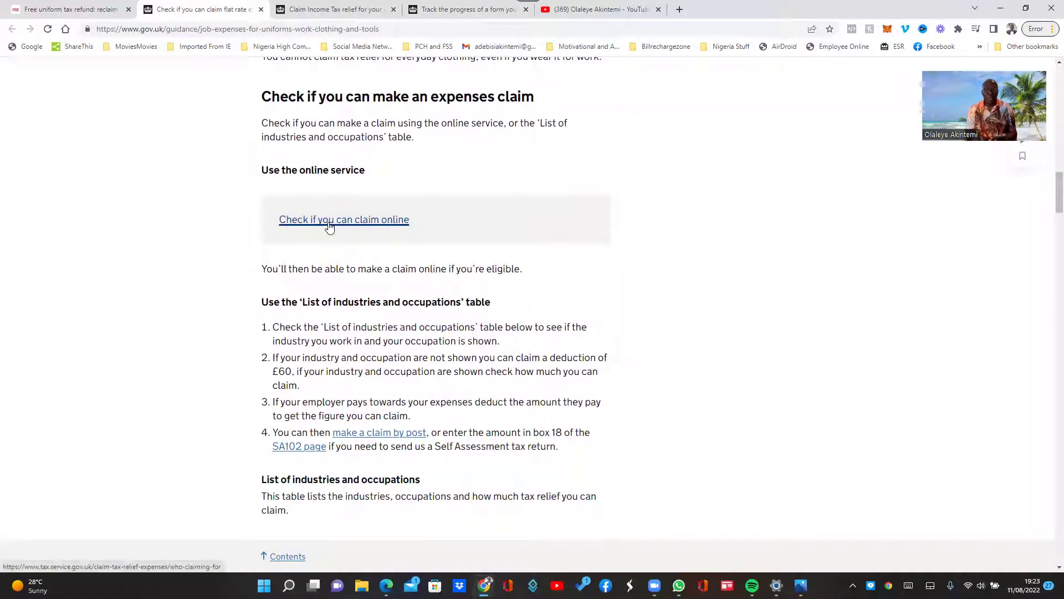
pyautogui.scroll(6, 333, 222)
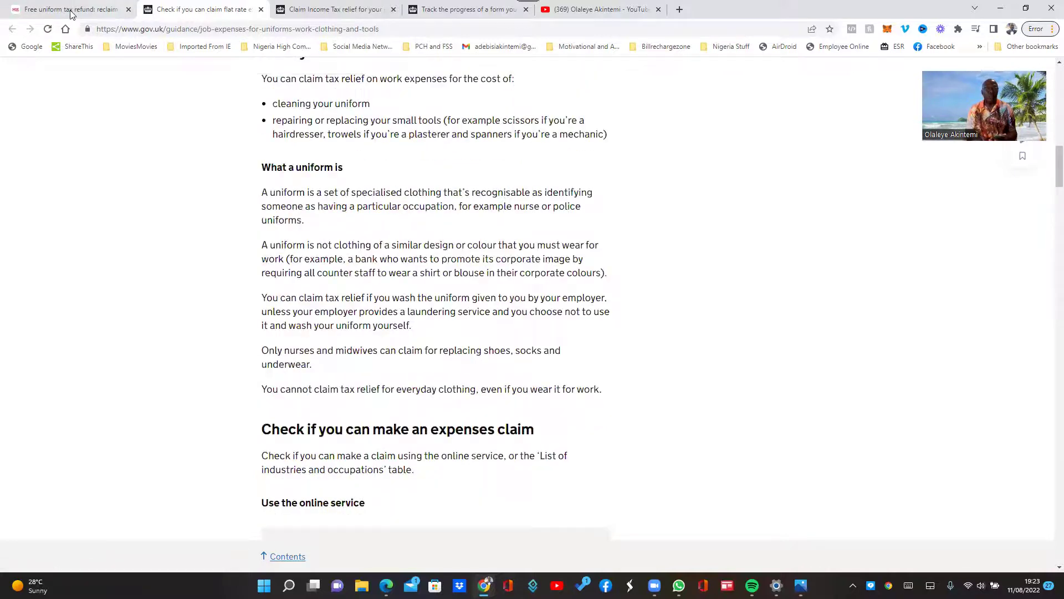
# Reopen the full list of occupations from the MoneySavingExpert guide and launch GOV.UK's online claim eligibility check
pyautogui.click(69, 8)
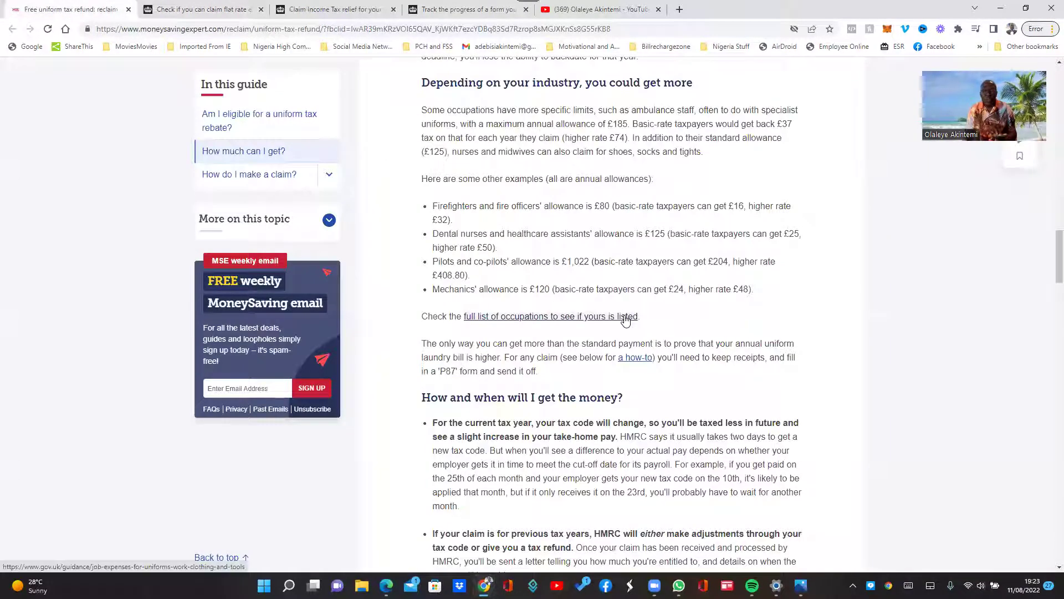
pyautogui.click(534, 317)
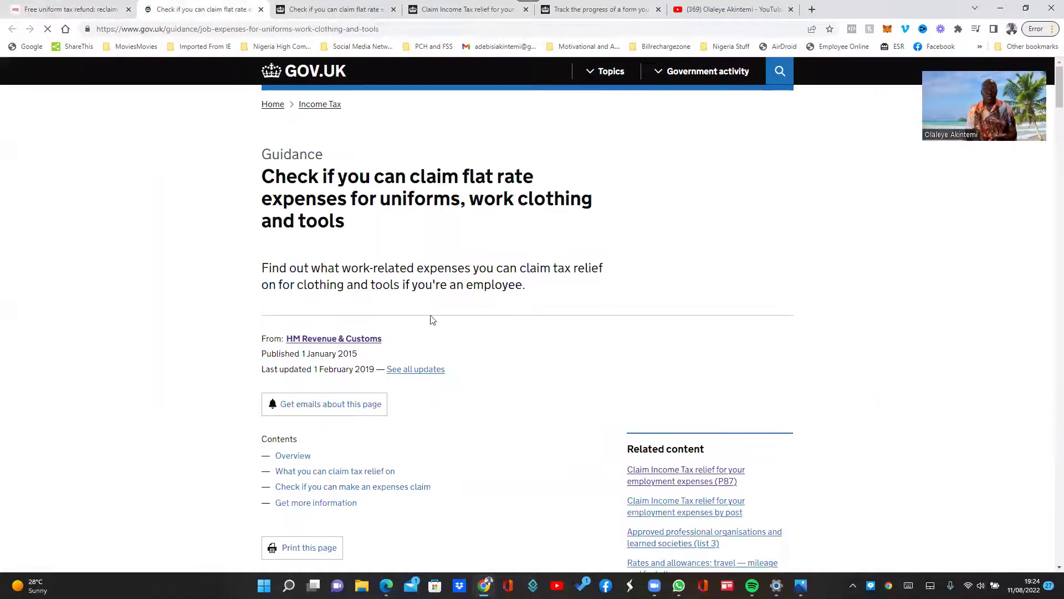
pyautogui.scroll(-10, 444, 329)
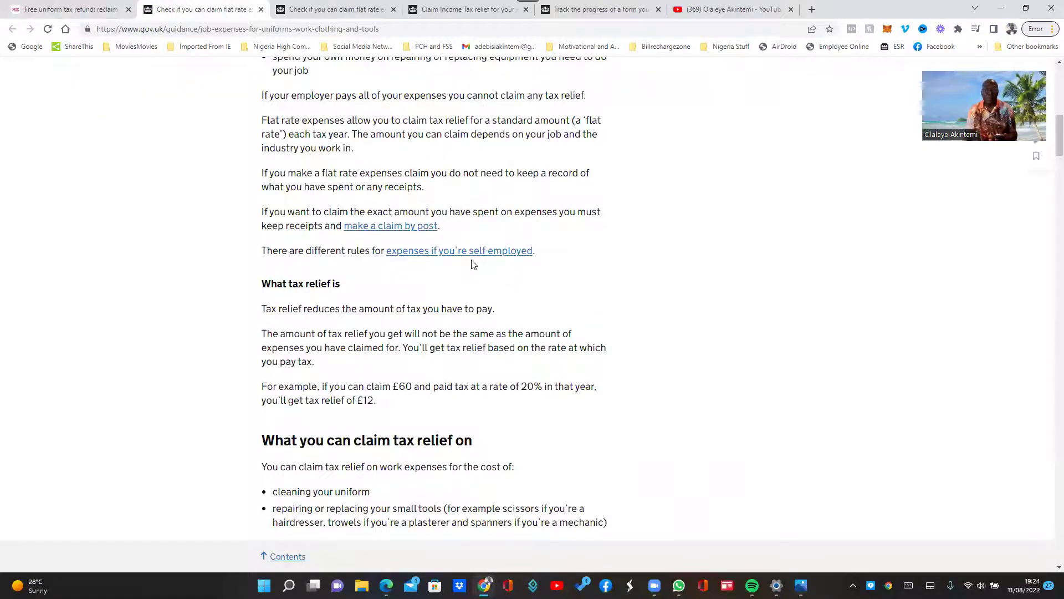
pyautogui.scroll(-9, 470, 263)
pyautogui.scroll(-4, 470, 263)
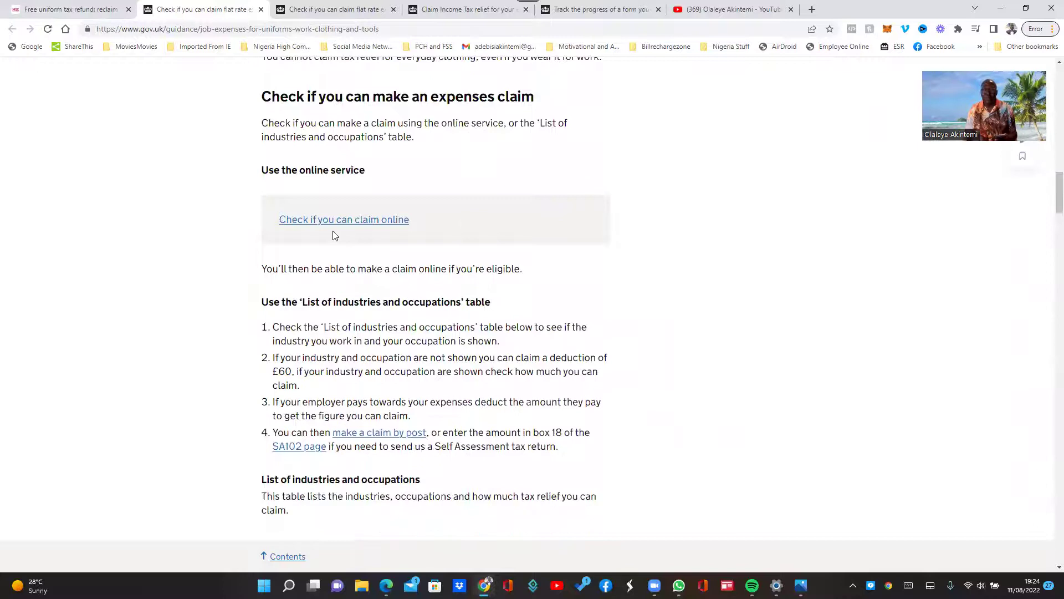
pyautogui.click(367, 222)
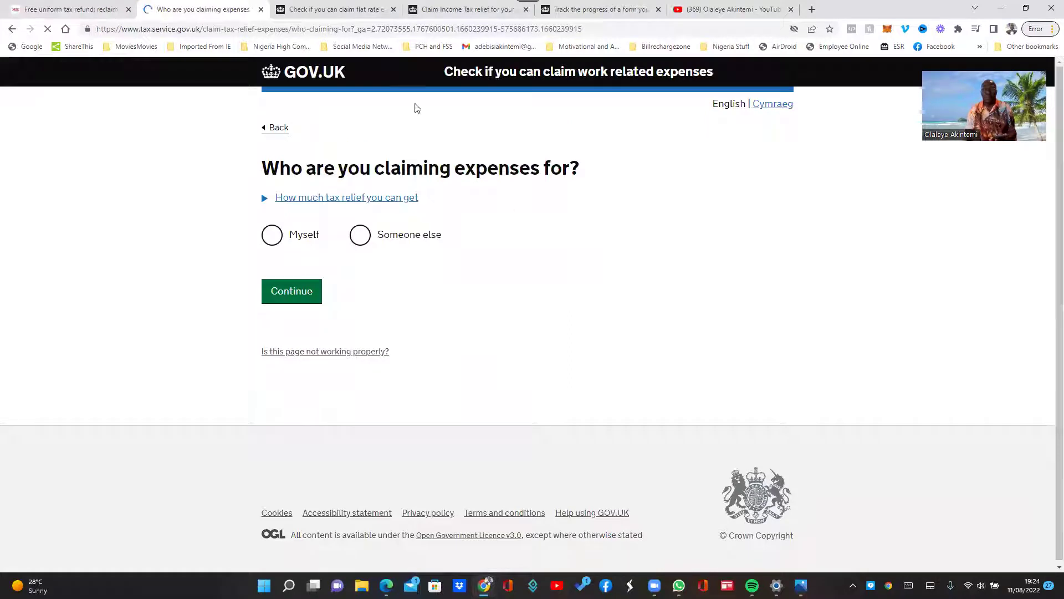
# Return to the MoneySavingExpert guide and examine how to make a claim, including first-time claims, required information and repeat claims
pyautogui.click(91, 11)
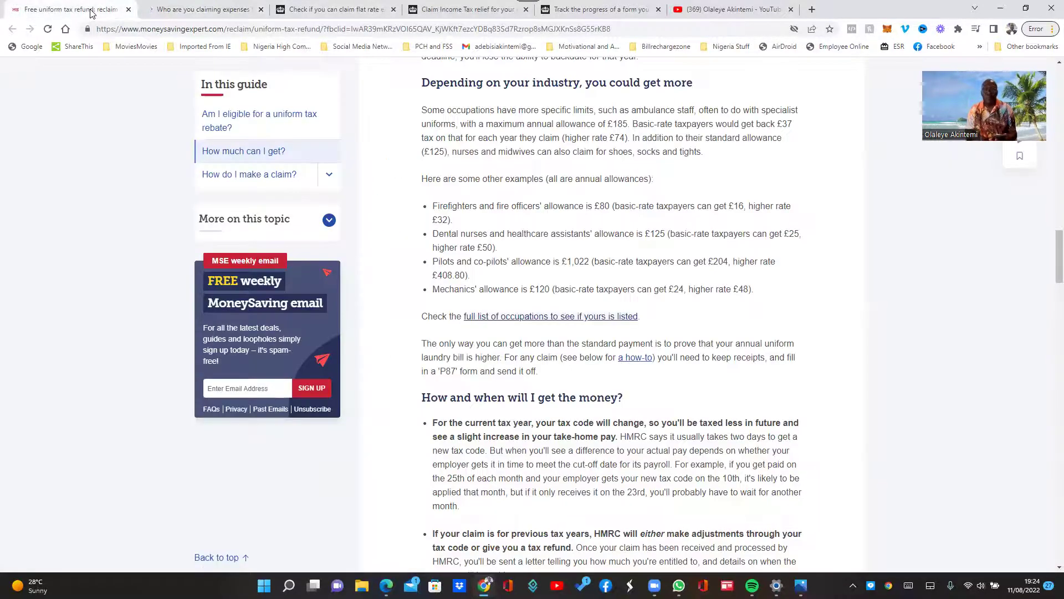
pyautogui.scroll(-6, 289, 138)
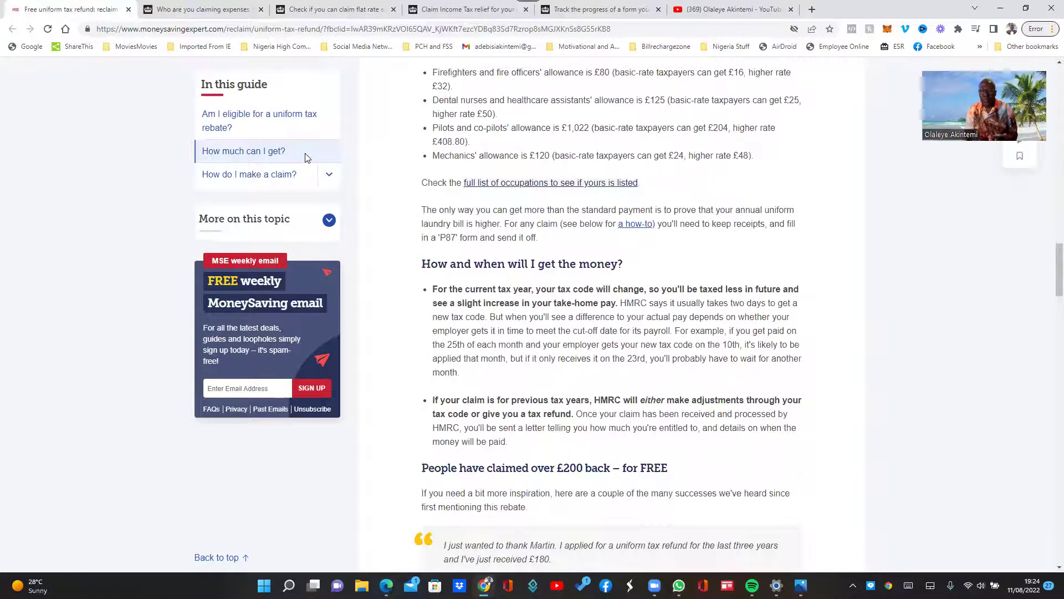
pyautogui.scroll(-8, 537, 238)
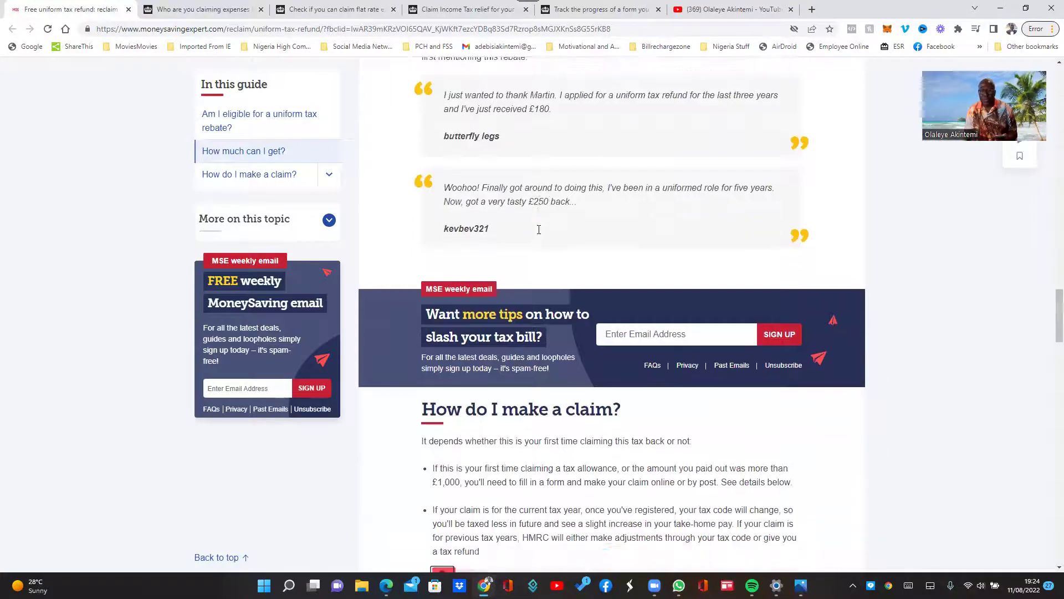
pyautogui.scroll(-4, 538, 233)
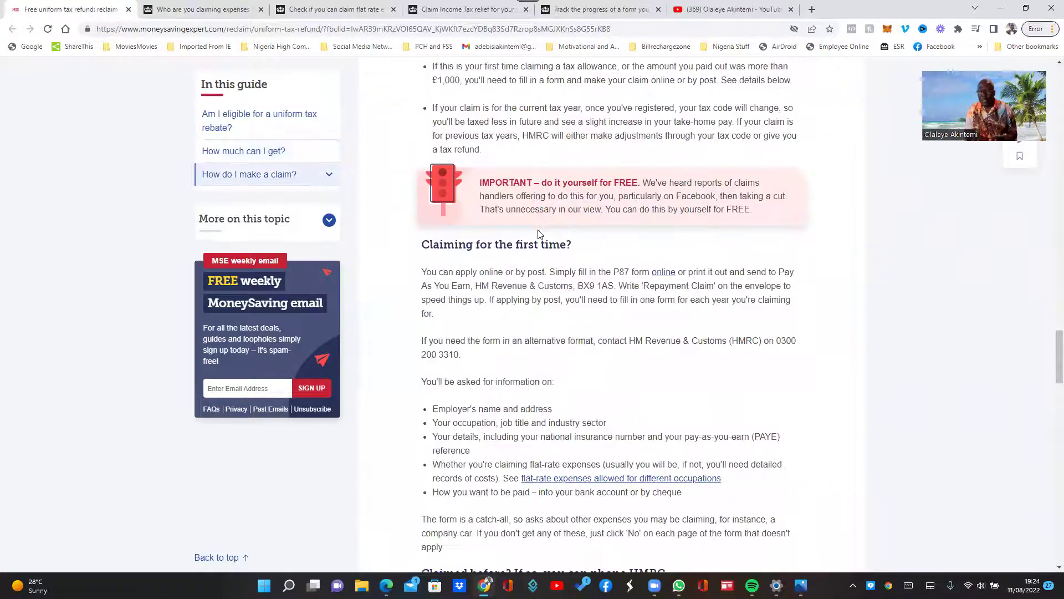
pyautogui.scroll(-4, 538, 234)
pyautogui.scroll(2, 538, 234)
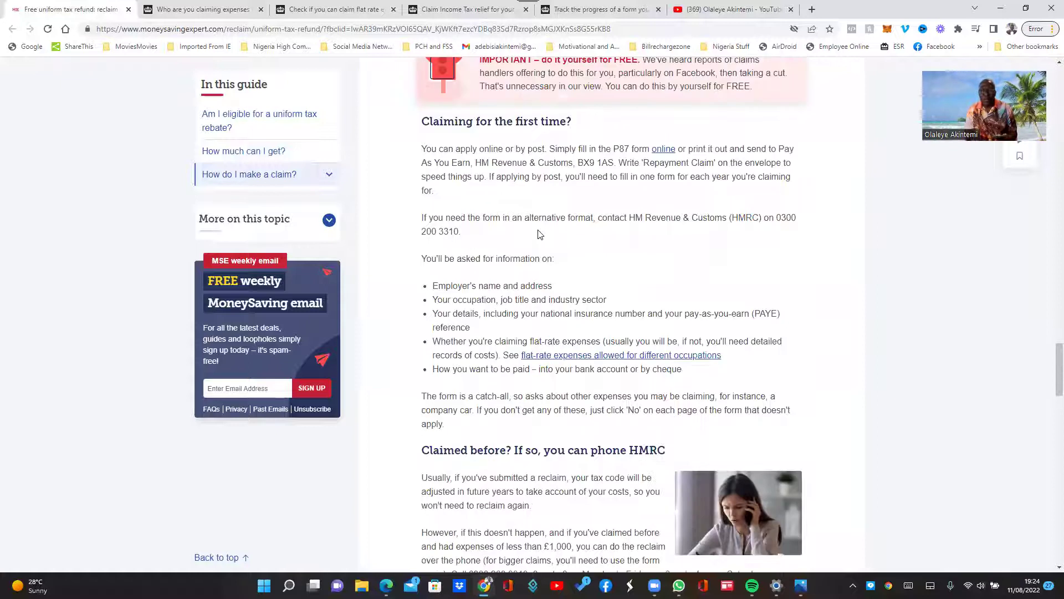
pyautogui.scroll(-1, 541, 234)
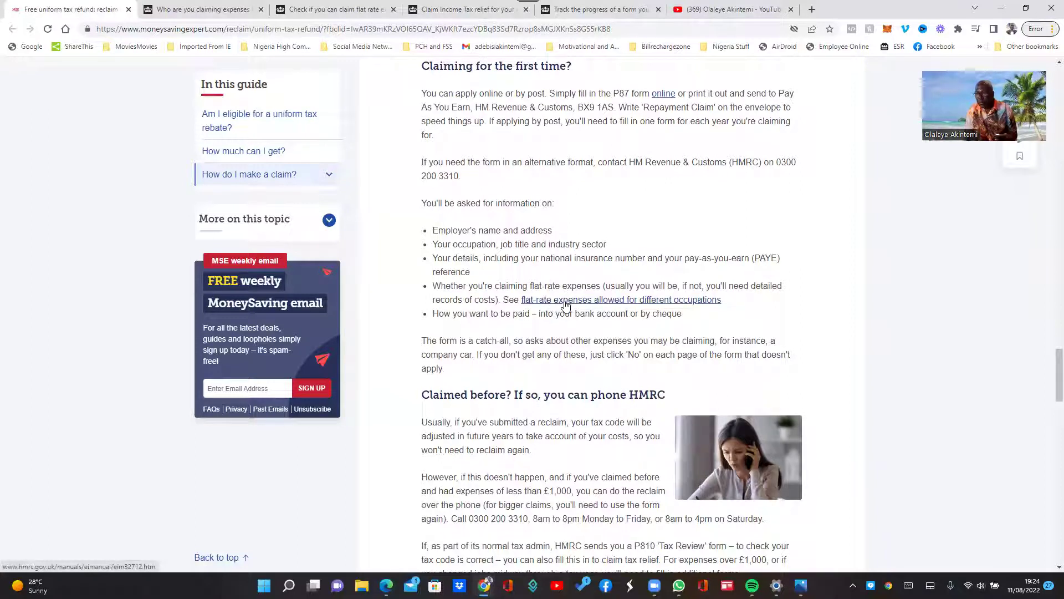
pyautogui.scroll(-3, 566, 305)
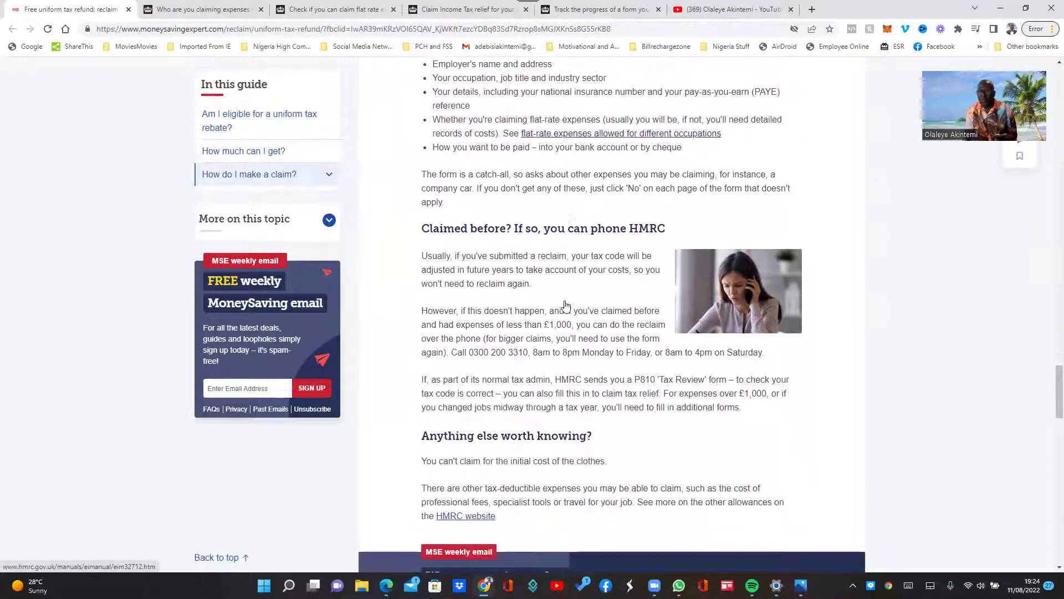
pyautogui.scroll(-3, 565, 305)
pyautogui.scroll(11, 553, 215)
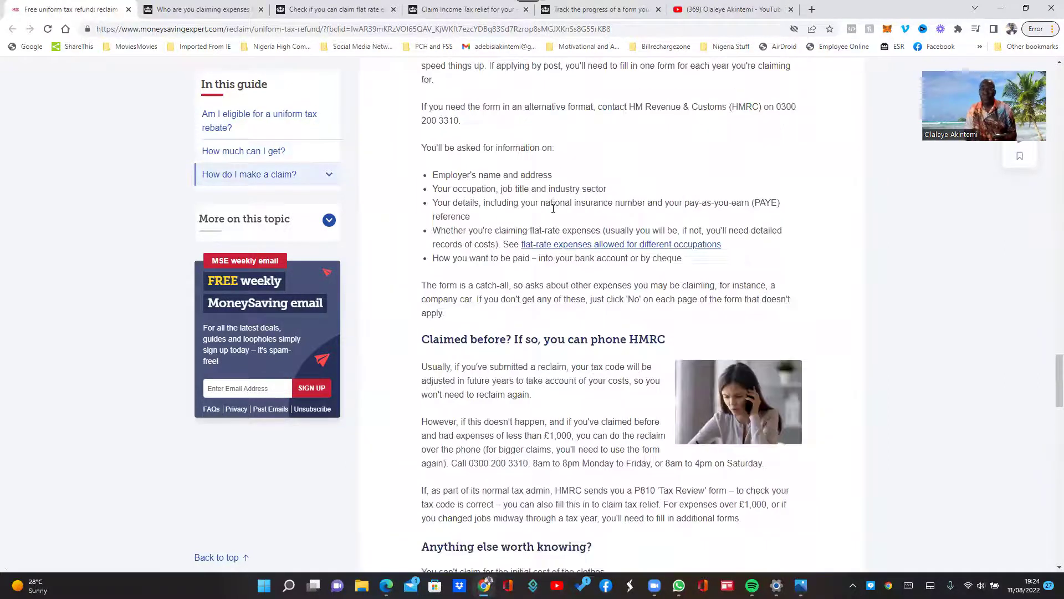
pyautogui.scroll(2, 529, 318)
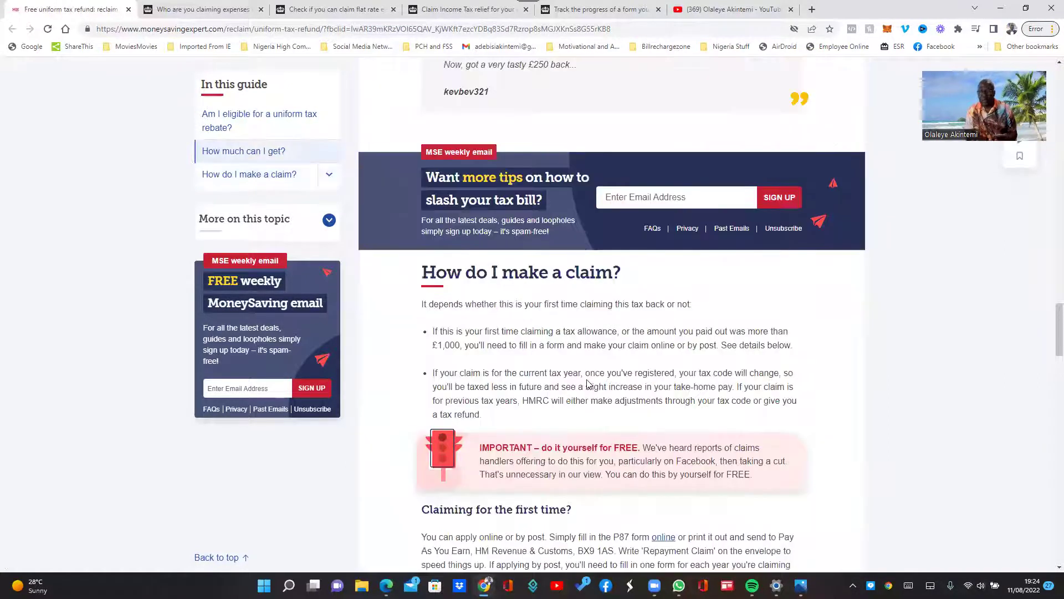
# Open the full list of occupations linked from the MoneySavingExpert guide's allowance examples
pyautogui.scroll(9, 630, 319)
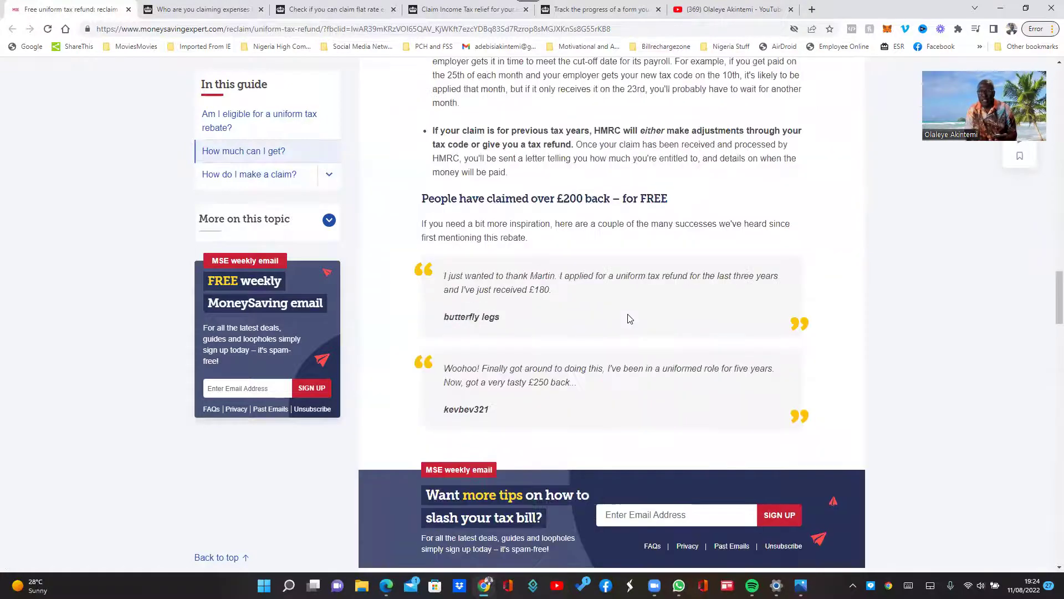
pyautogui.scroll(2, 630, 317)
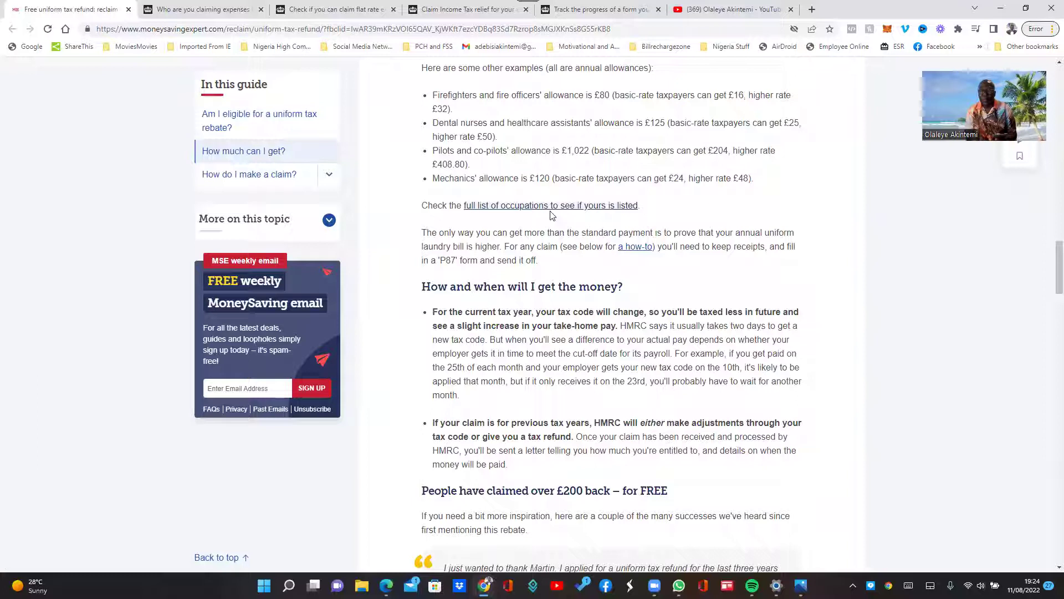
pyautogui.click(509, 206)
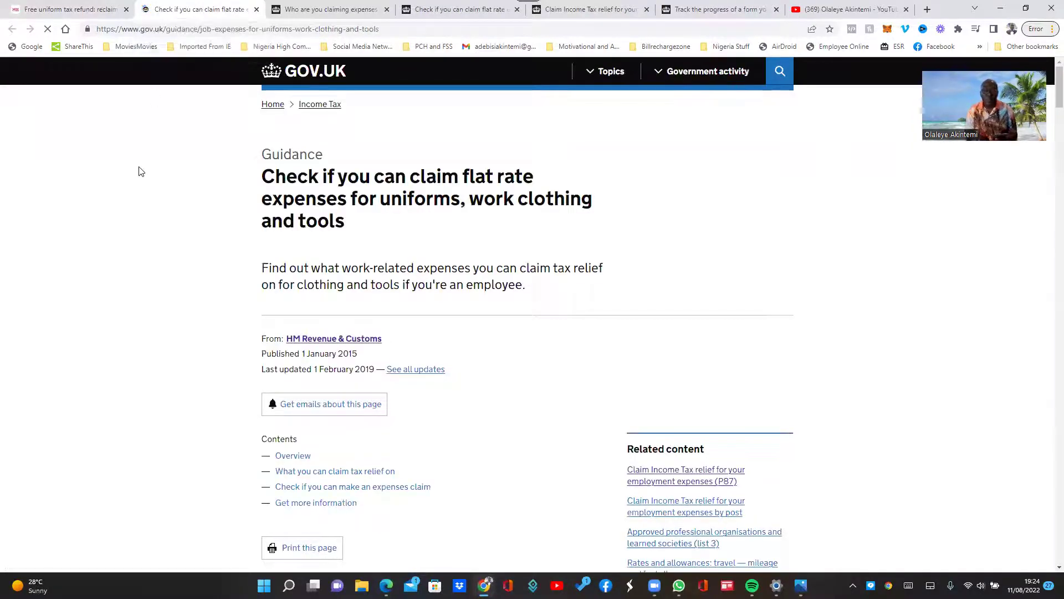
# Examine the GOV.UK guidance on flat rate expenses, what tax relief is, what it covers and what counts as a uniform
pyautogui.scroll(-2, 340, 195)
pyautogui.scroll(-5, 446, 271)
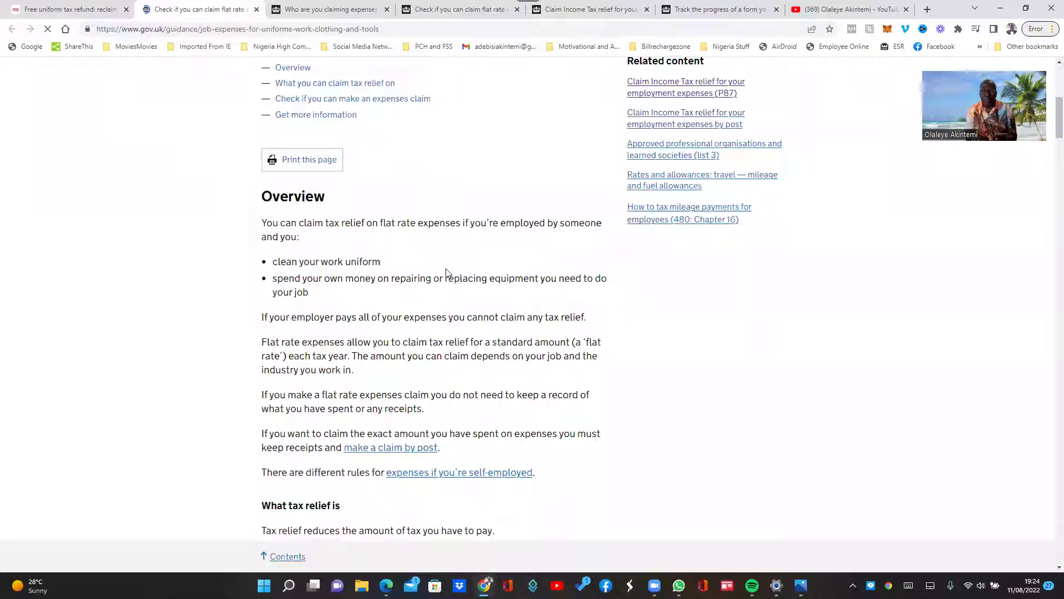
pyautogui.scroll(-4, 447, 273)
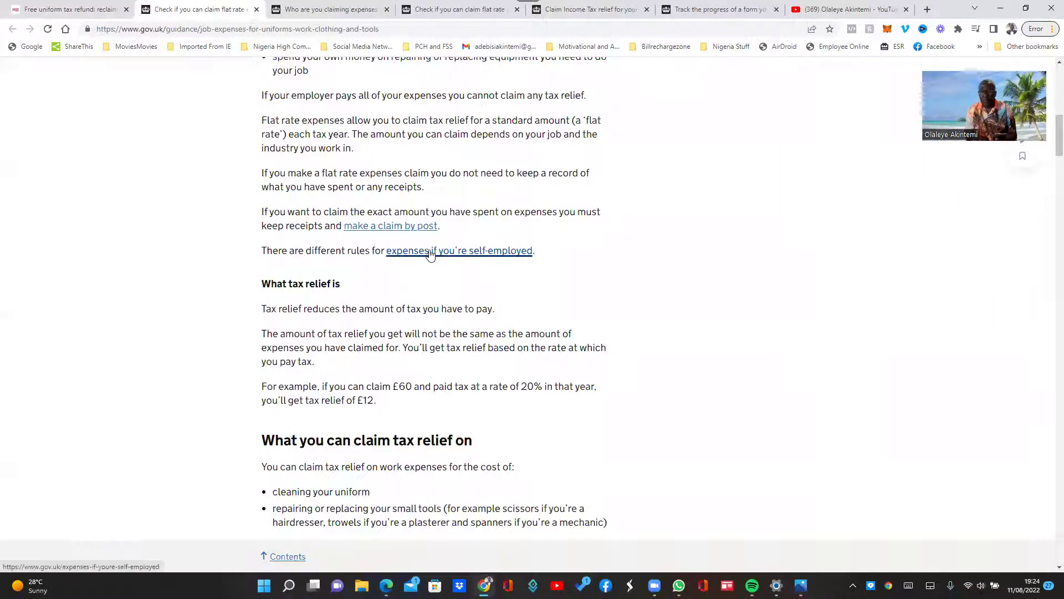
pyautogui.scroll(-2, 431, 254)
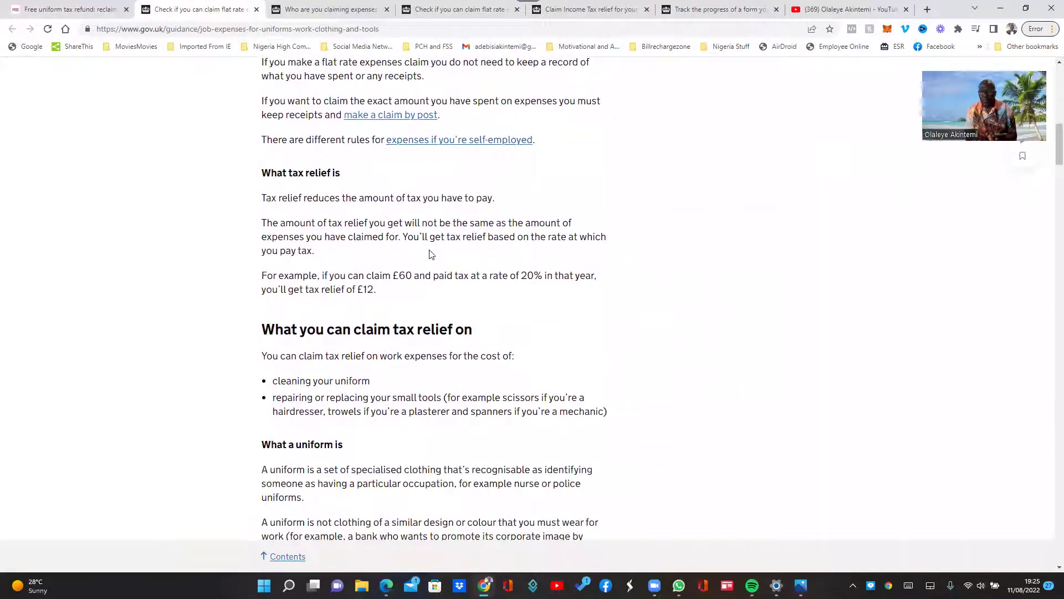
pyautogui.scroll(-1, 432, 254)
pyautogui.scroll(-6, 432, 254)
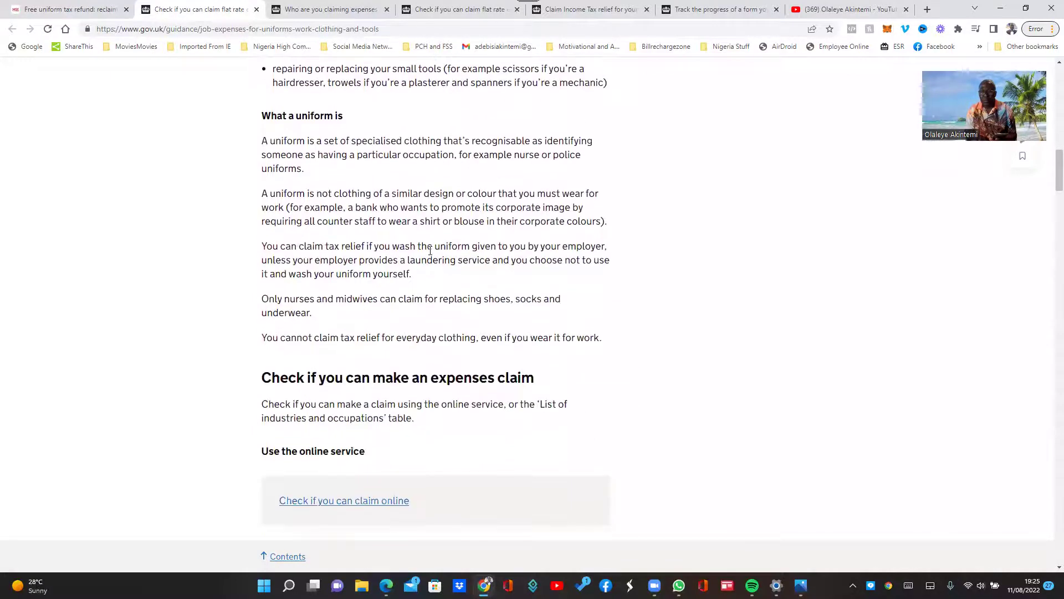
pyautogui.scroll(-3, 430, 250)
# Examine the industries and occupations table for deductions from agriculture and airlines through building, clothing and constructional engineering
pyautogui.scroll(-10, 430, 250)
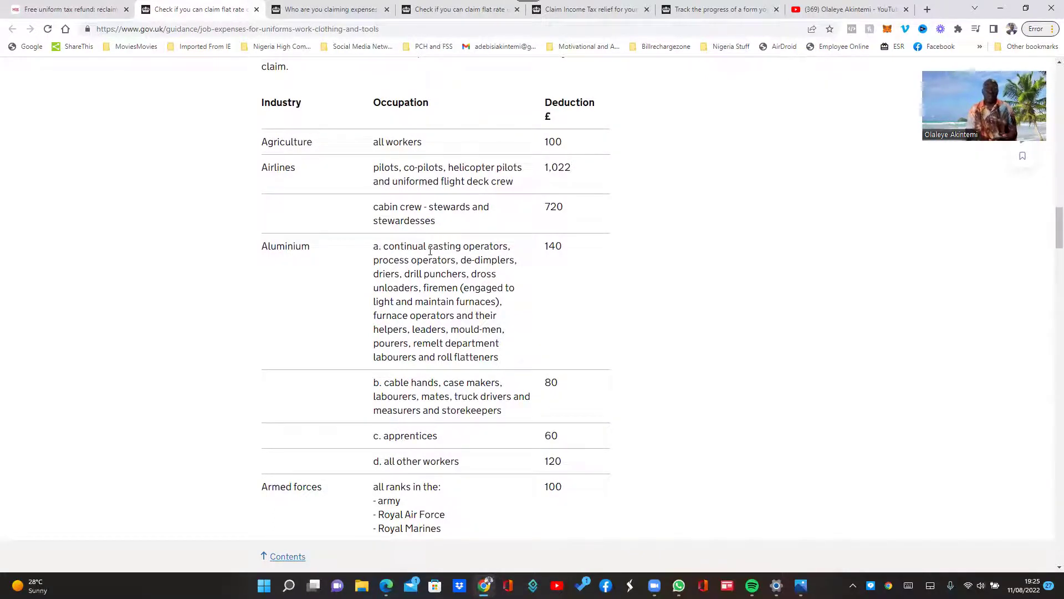
pyautogui.scroll(2, 430, 250)
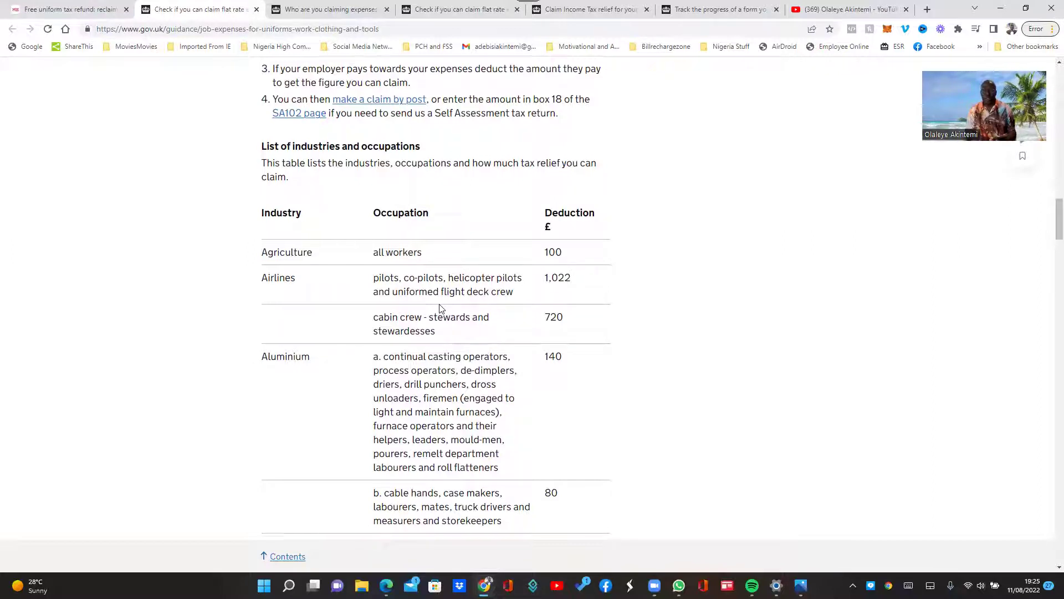
pyautogui.scroll(-1, 441, 305)
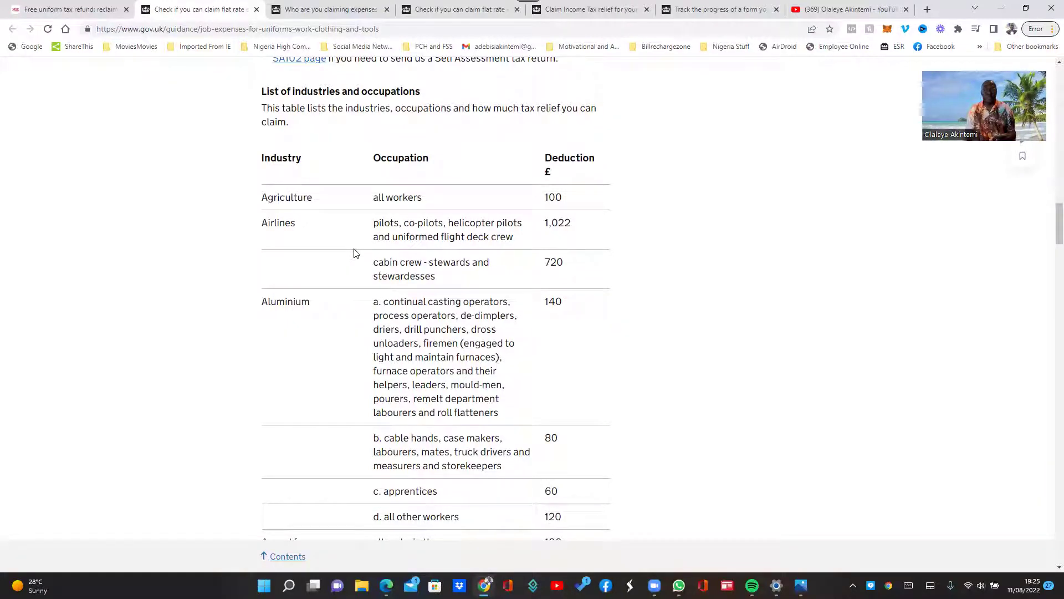
pyautogui.scroll(1, 355, 254)
pyautogui.scroll(-1, 355, 253)
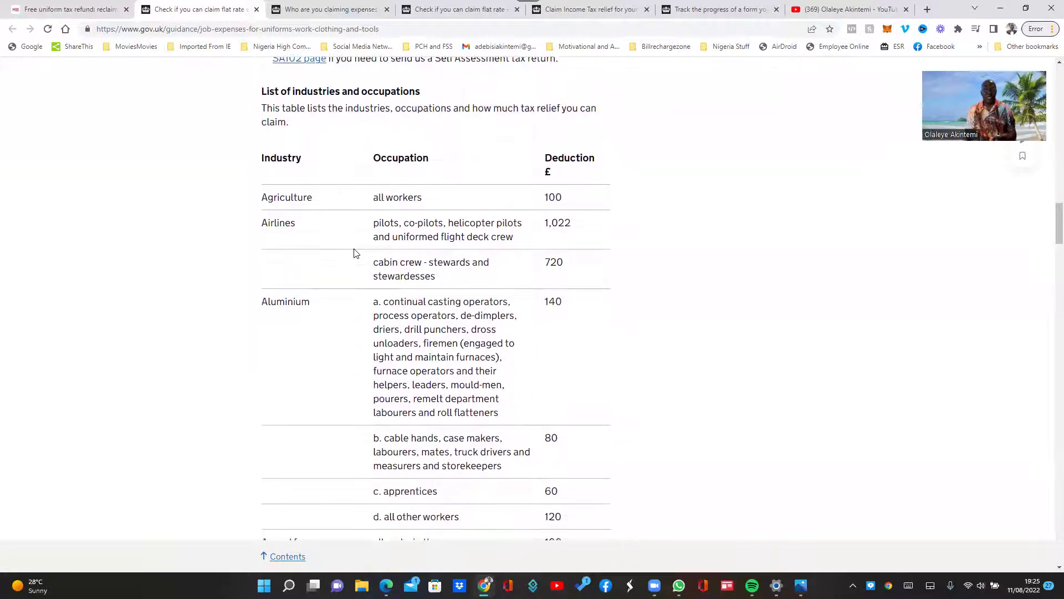
pyautogui.scroll(-1, 355, 253)
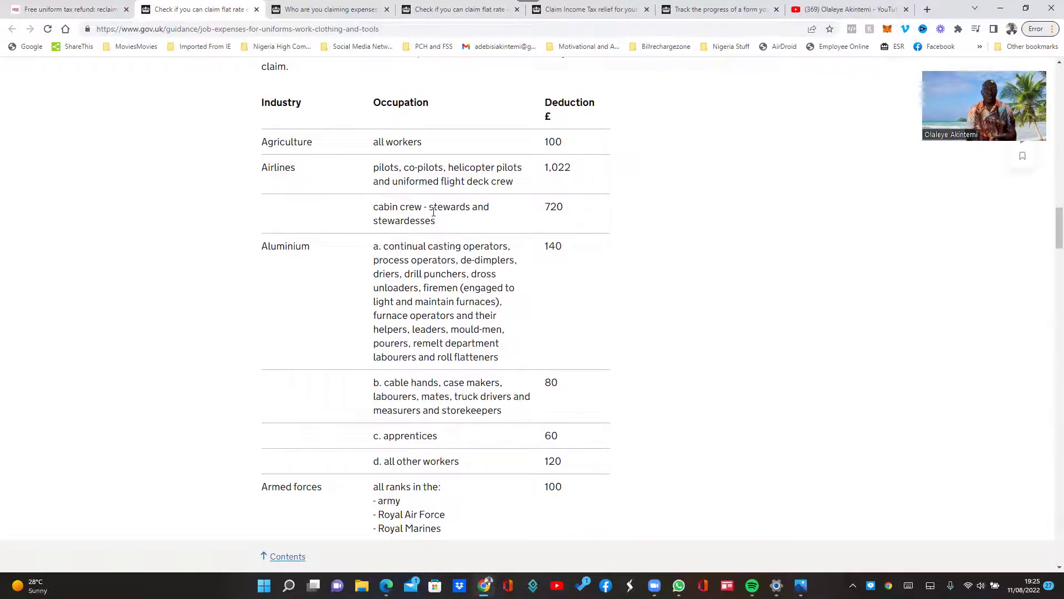
pyautogui.scroll(-6, 434, 212)
pyautogui.scroll(-1, 433, 213)
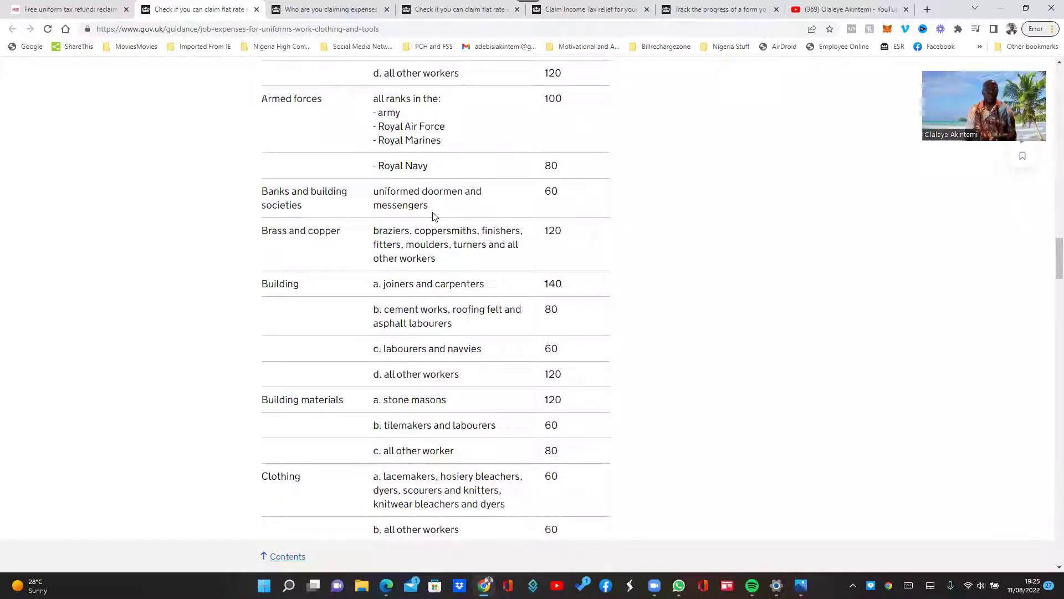
pyautogui.scroll(-3, 434, 217)
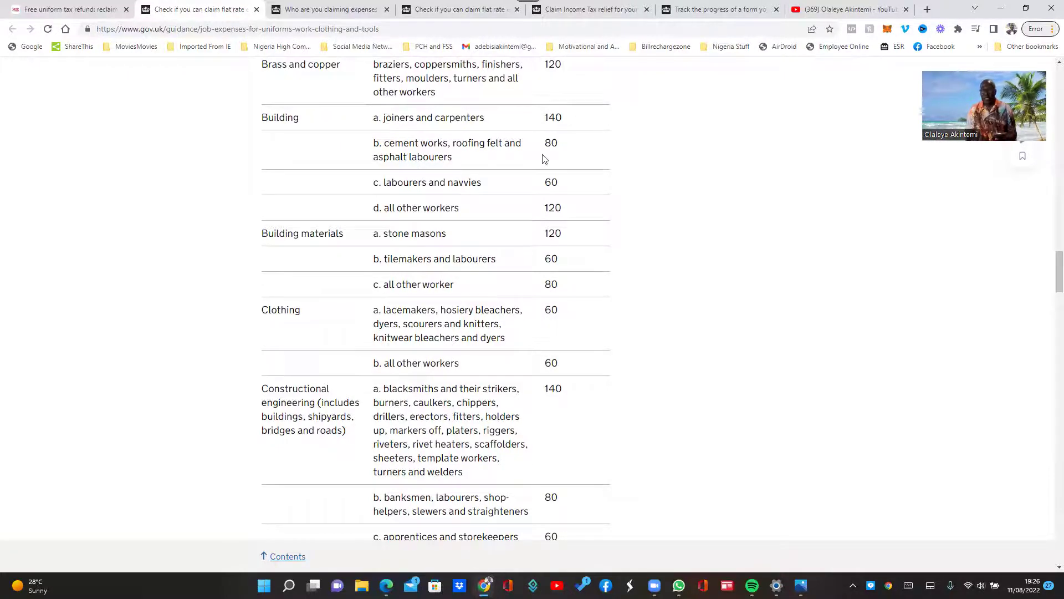
pyautogui.scroll(1, 316, 280)
pyautogui.scroll(-5, 314, 269)
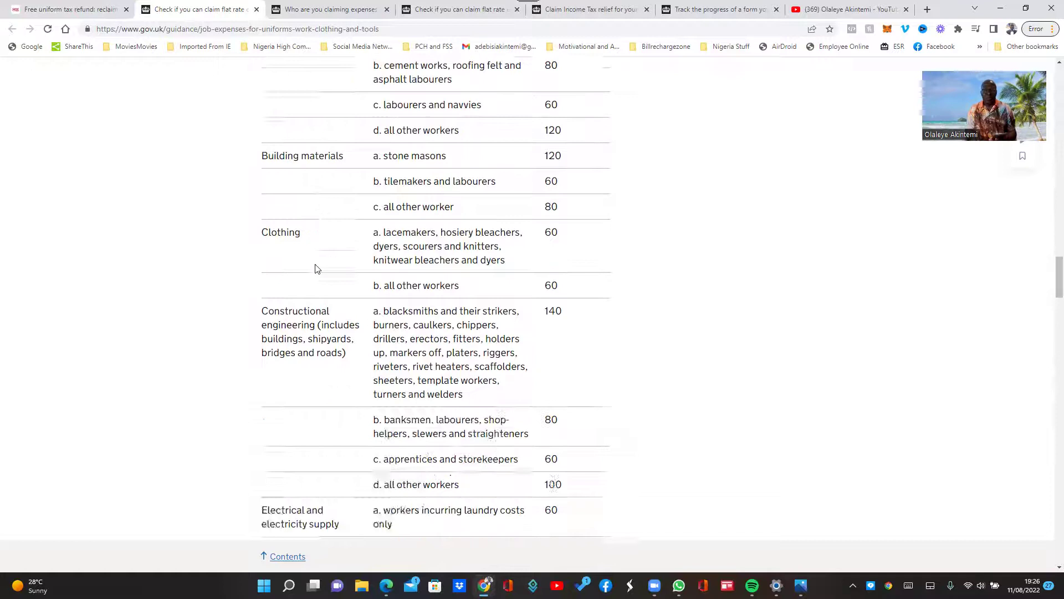
pyautogui.scroll(2, 302, 244)
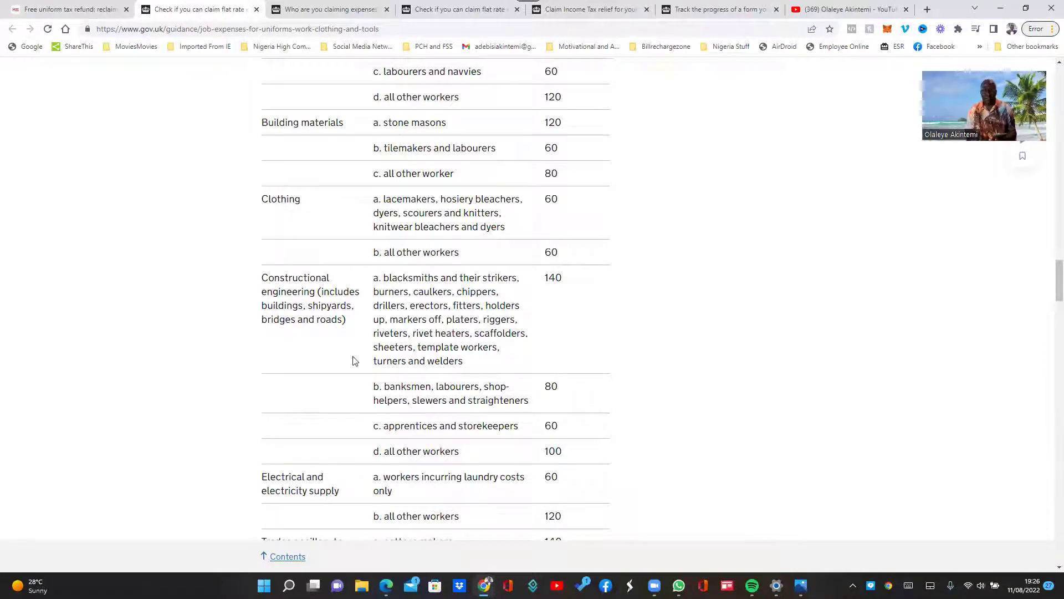
pyautogui.scroll(-5, 505, 297)
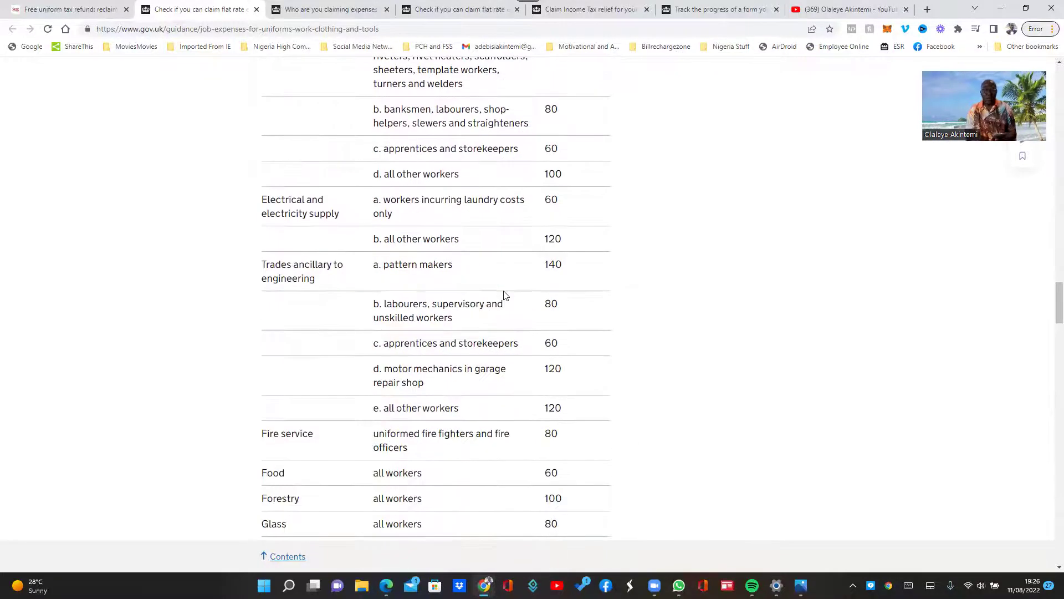
# Examine the deductions listed for healthcare staff in the NHS, private hospitals and nursing homes, including the shoes and tights allowance
pyautogui.scroll(-4, 506, 295)
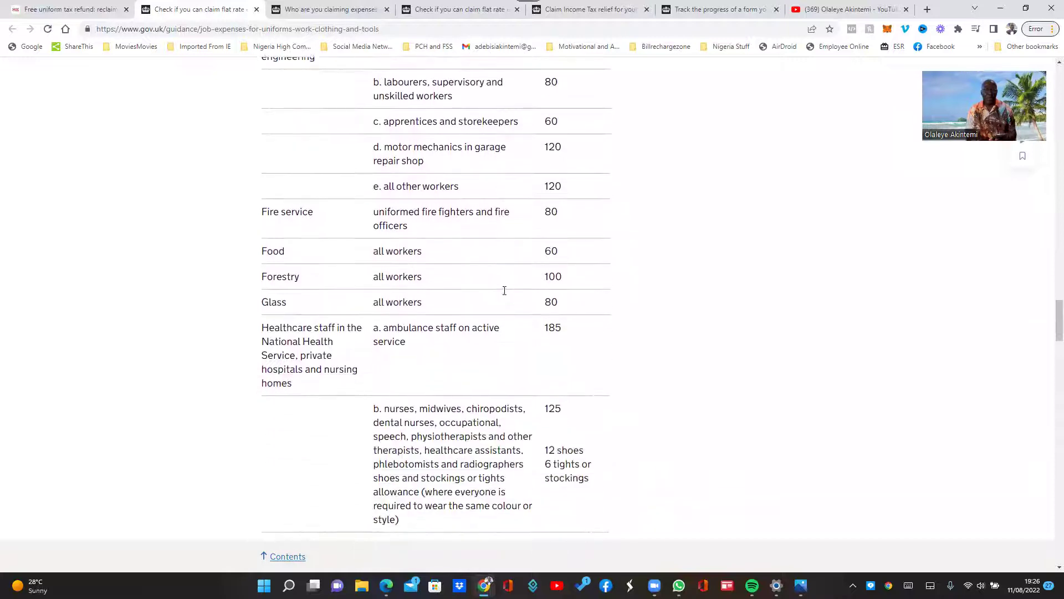
pyautogui.scroll(-2, 505, 296)
pyautogui.scroll(3, 505, 296)
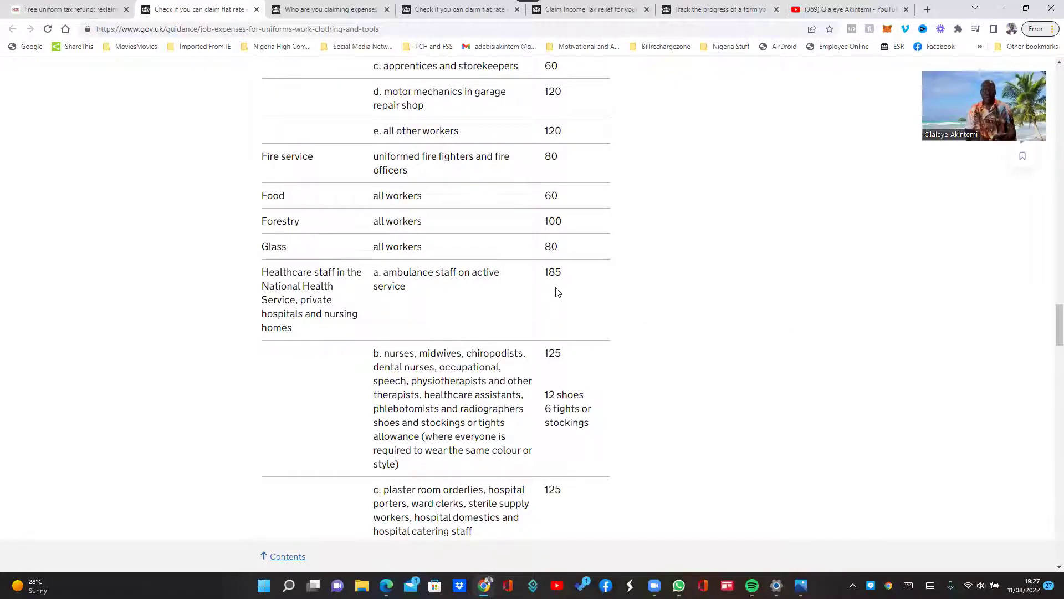
pyautogui.scroll(-1, 557, 292)
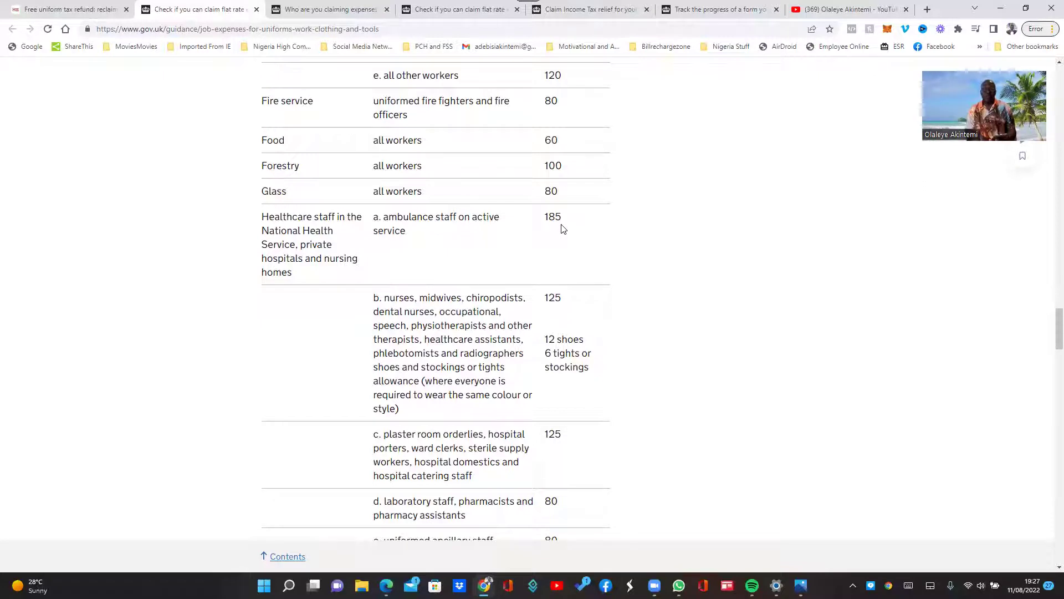
pyautogui.scroll(-1, 451, 341)
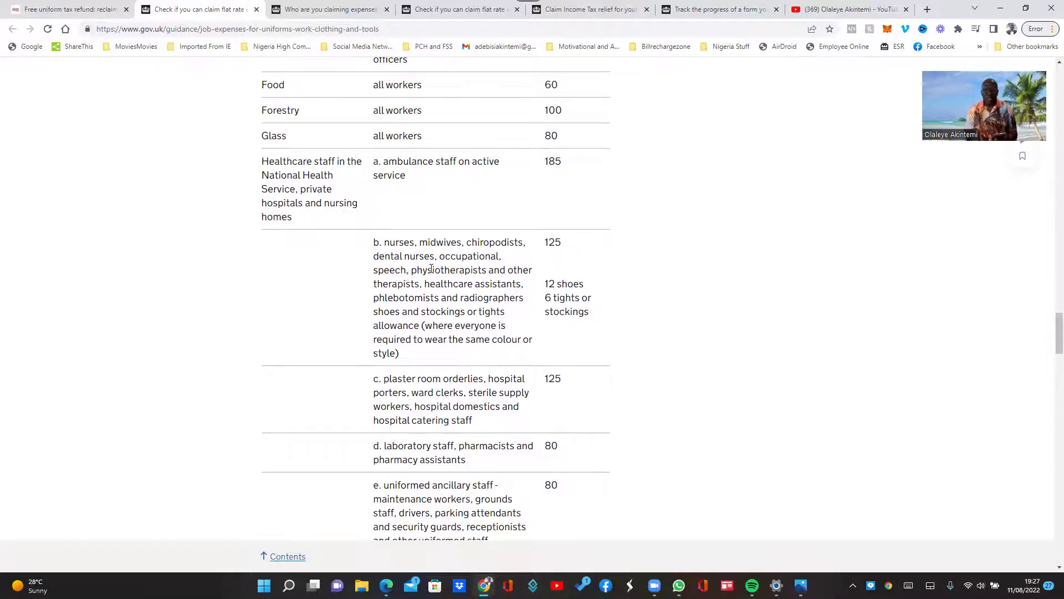
pyautogui.scroll(-1, 436, 275)
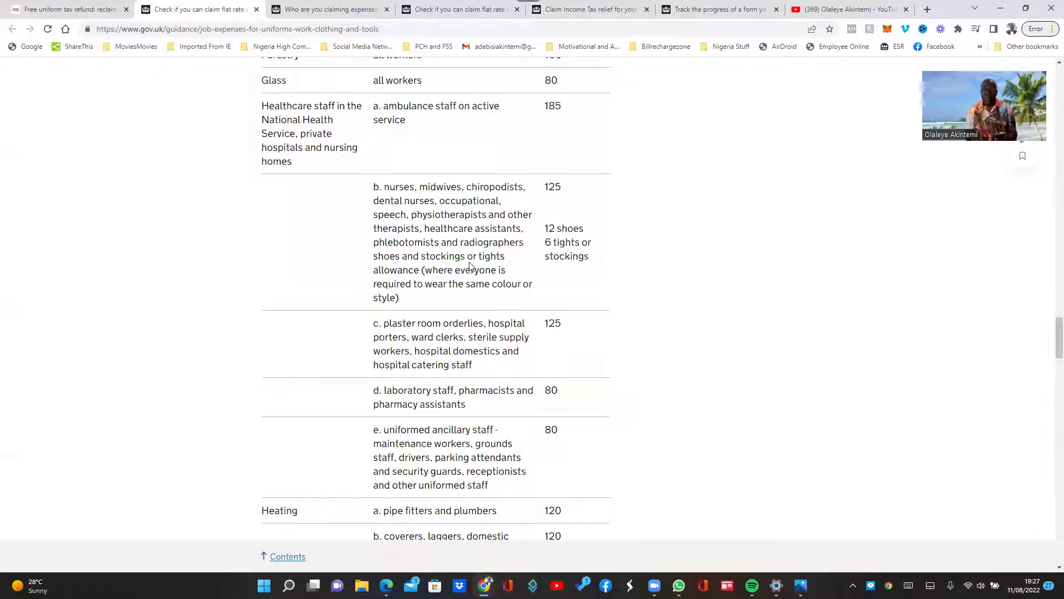
pyautogui.scroll(-2, 469, 266)
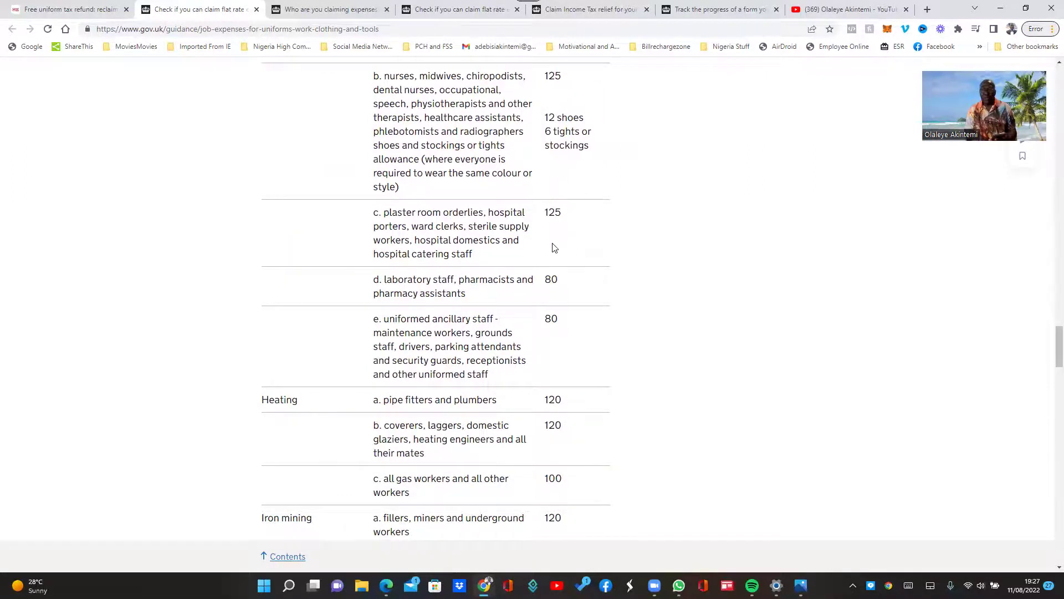
pyautogui.scroll(3, 552, 248)
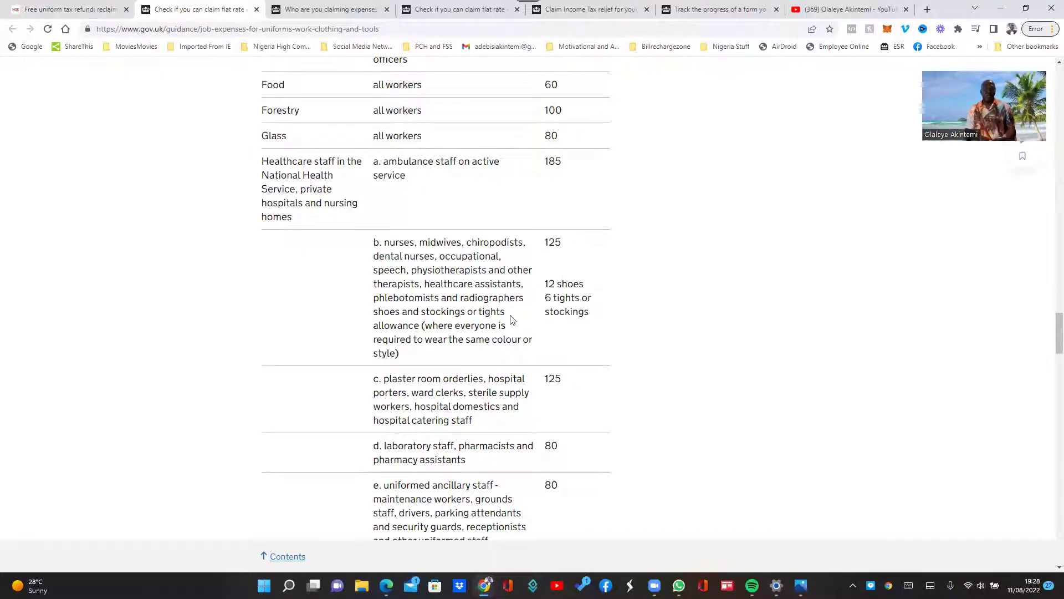
pyautogui.scroll(-6, 511, 317)
pyautogui.scroll(-6, 512, 318)
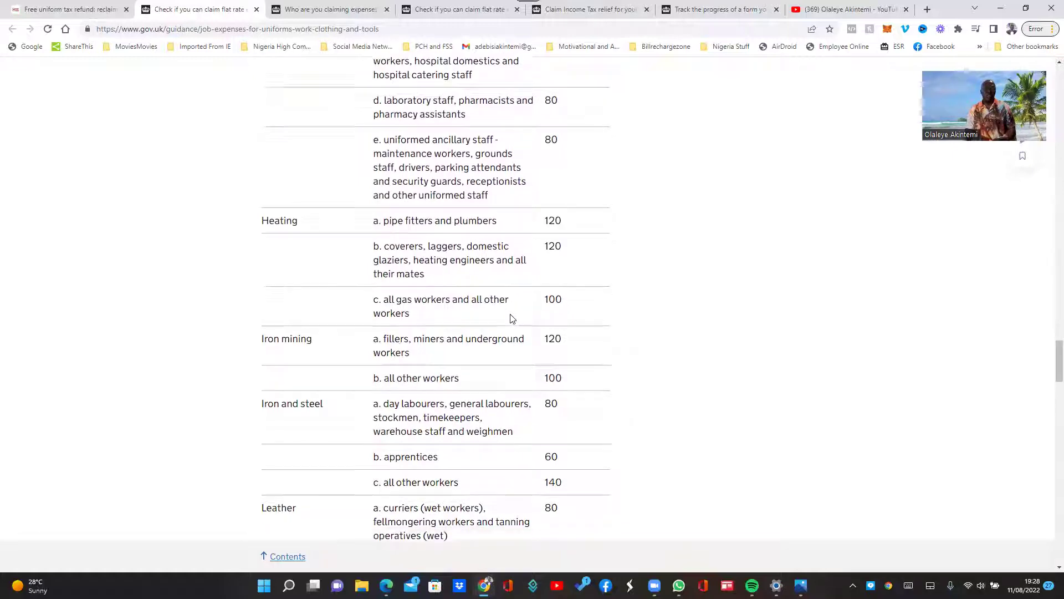
pyautogui.scroll(9, 512, 316)
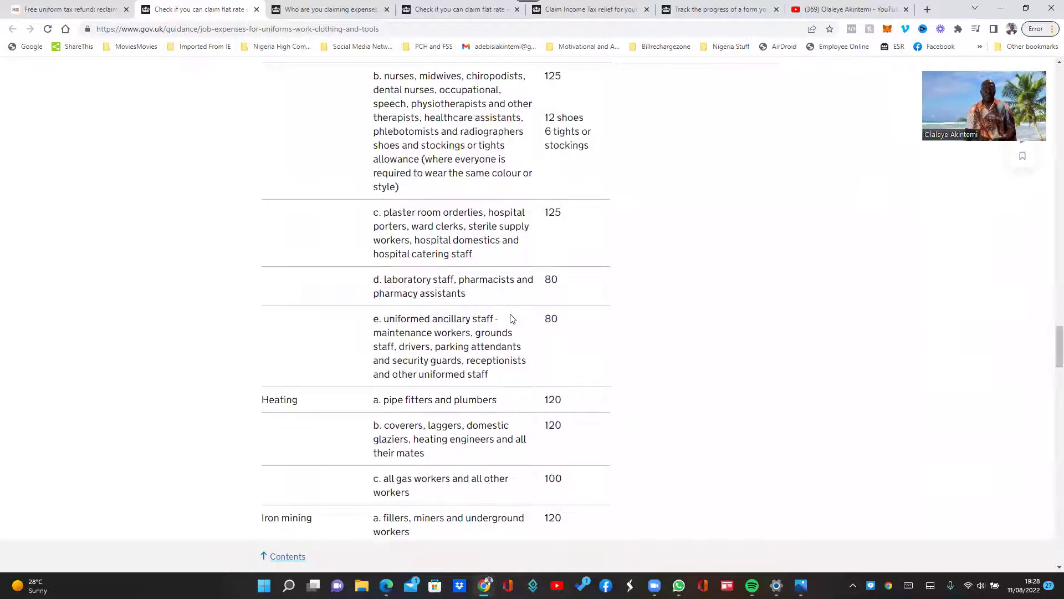
# Launch the online eligibility check from the guidance's section on checking if you can make an expenses claim
pyautogui.scroll(15, 511, 316)
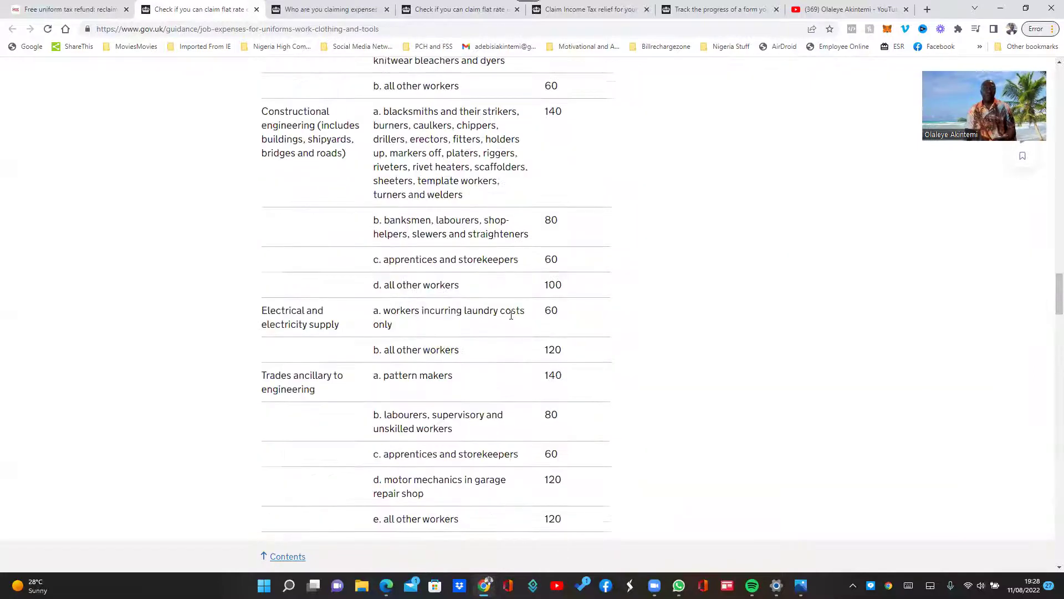
pyautogui.scroll(1, 511, 315)
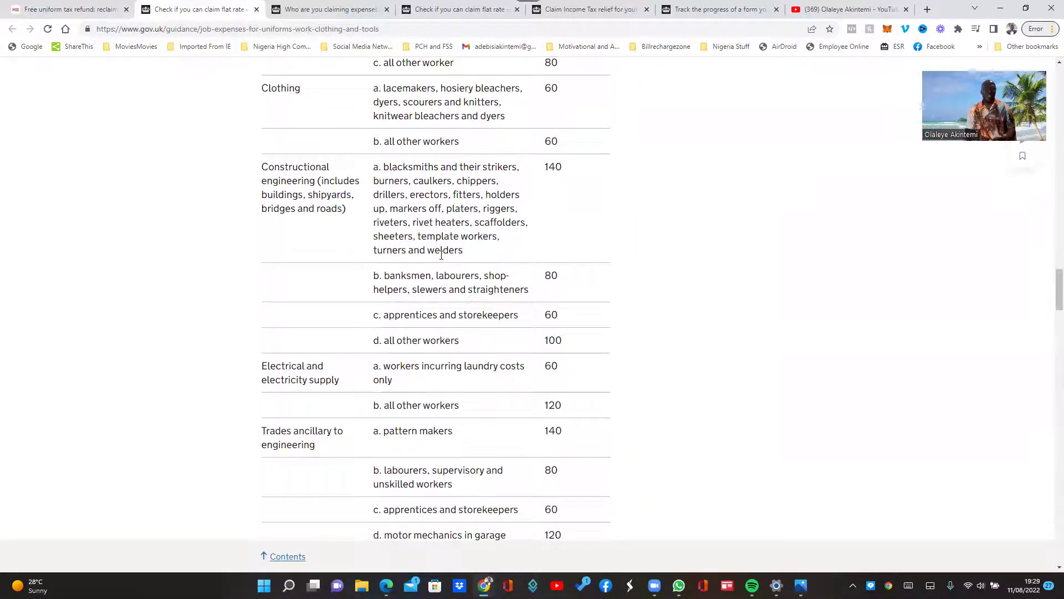
pyautogui.scroll(1, 443, 252)
pyautogui.scroll(6, 412, 212)
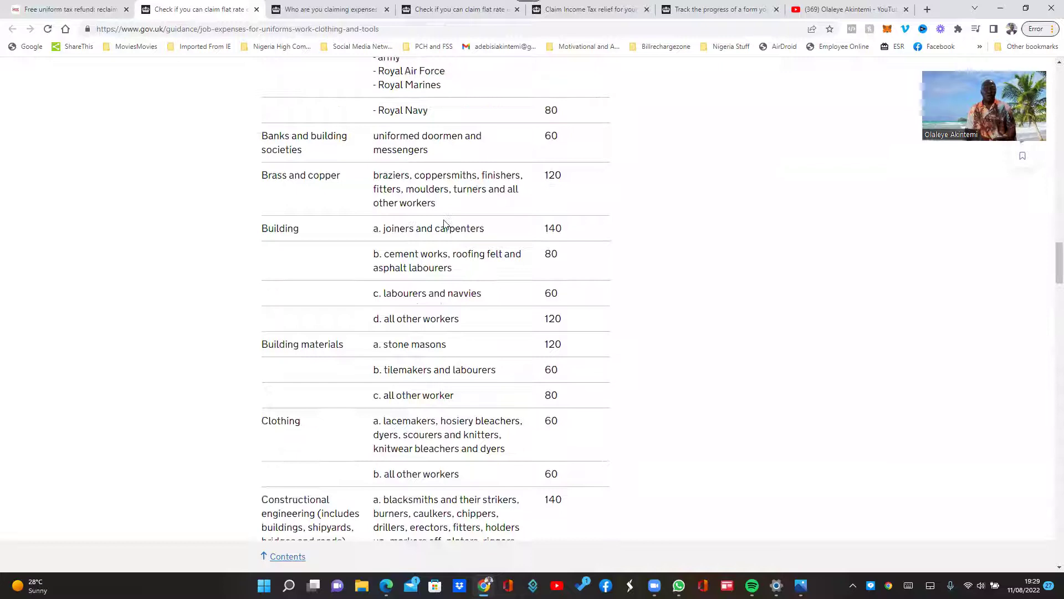
pyautogui.scroll(15, 462, 238)
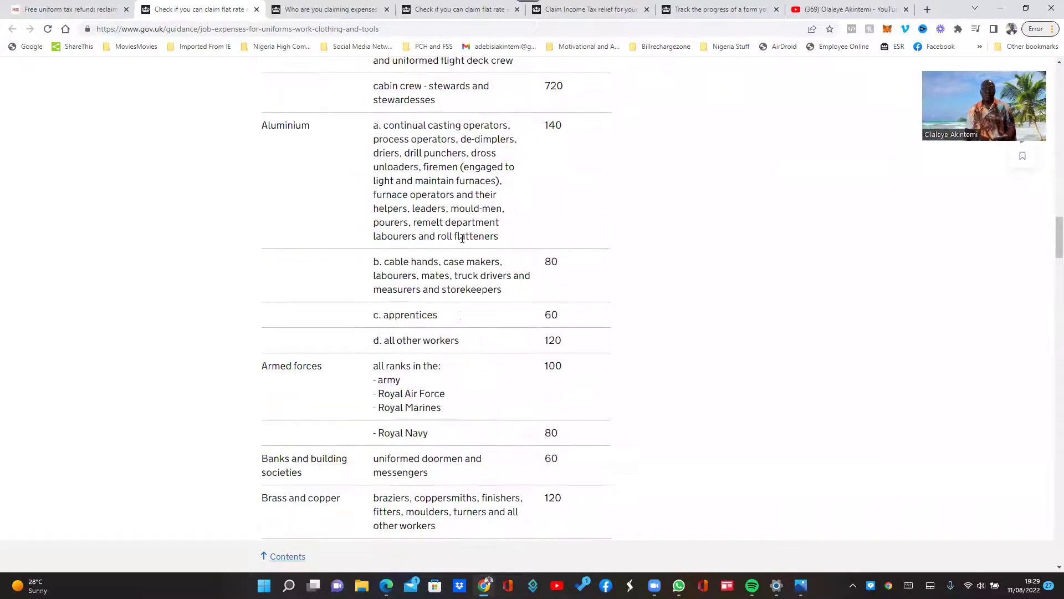
pyautogui.scroll(4, 464, 244)
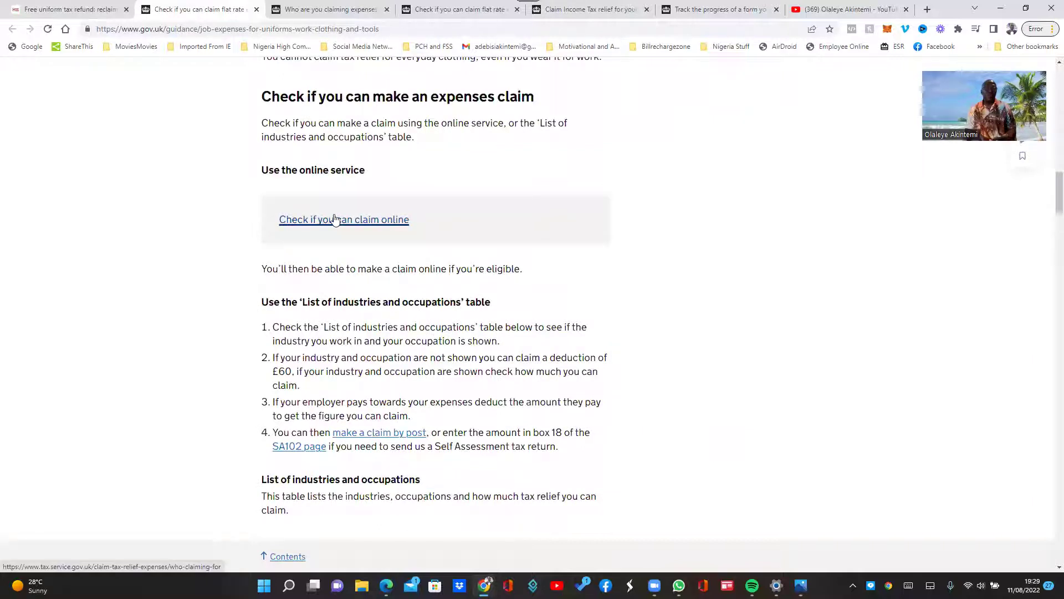
pyautogui.scroll(1, 335, 220)
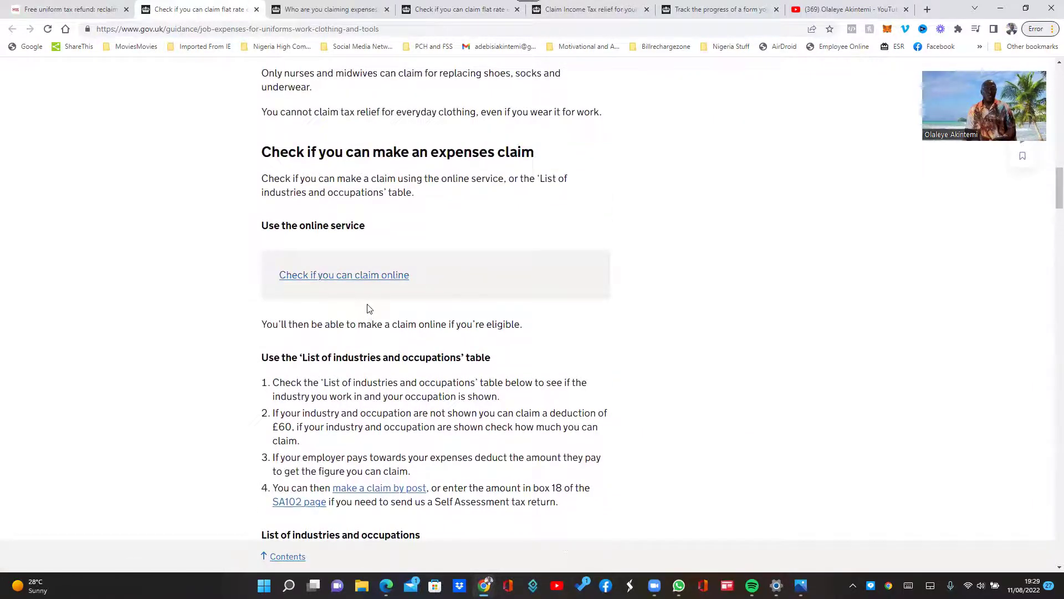
pyautogui.click(335, 276)
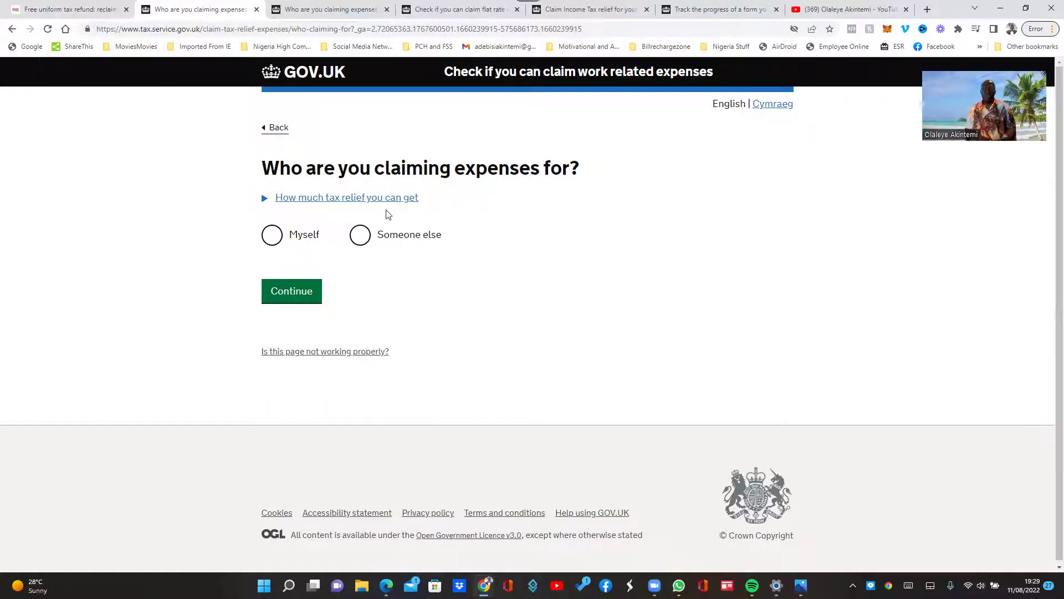
# Answer that the claim is for Myself, covers expenses after 5 April 2018, and that tax was paid in each claimed year
pyautogui.click(271, 241)
pyautogui.click(294, 296)
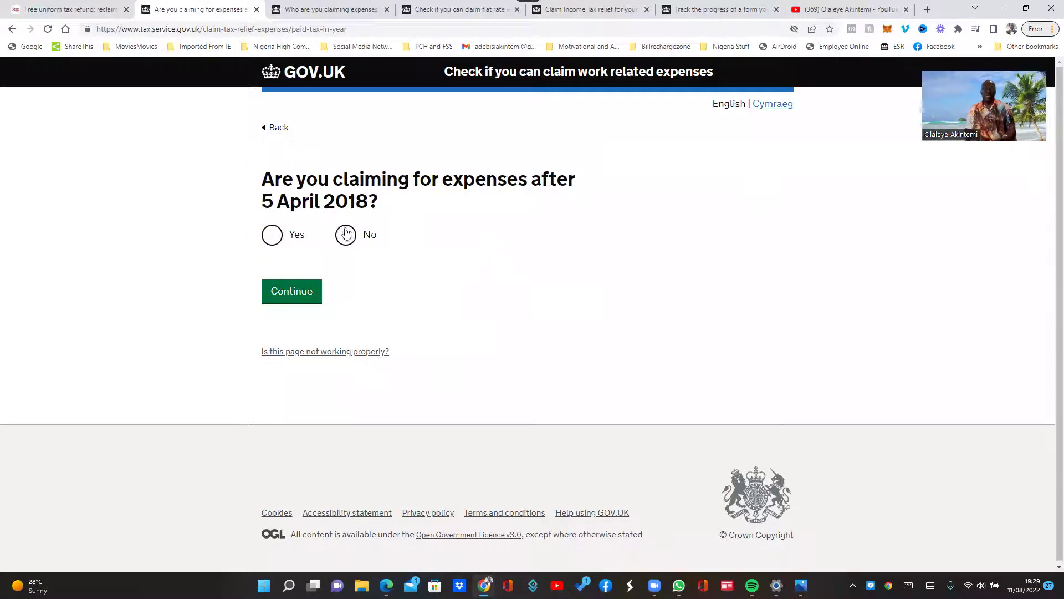
pyautogui.click(272, 235)
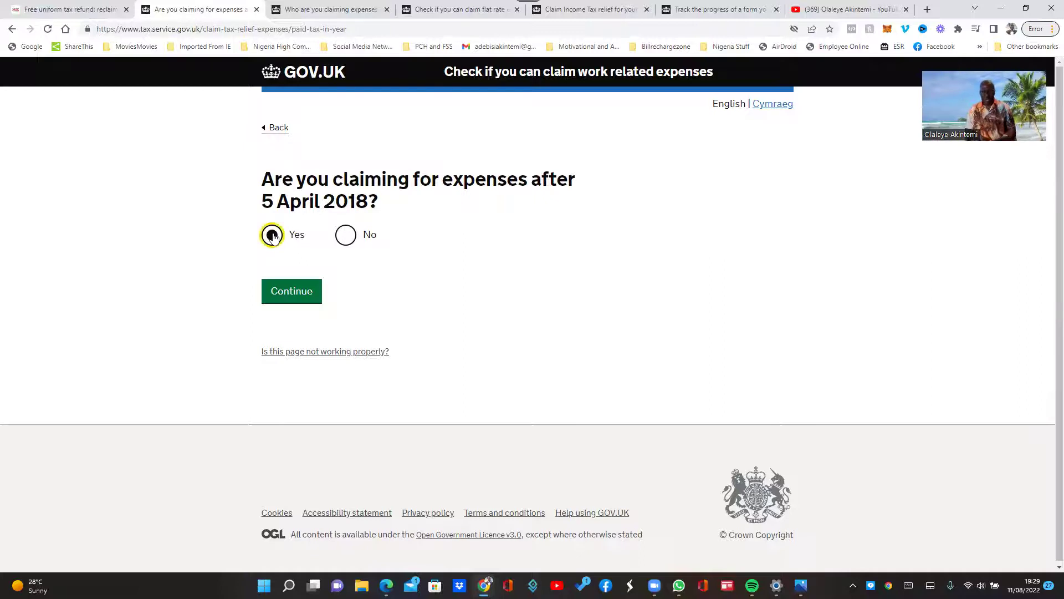
pyautogui.click(288, 295)
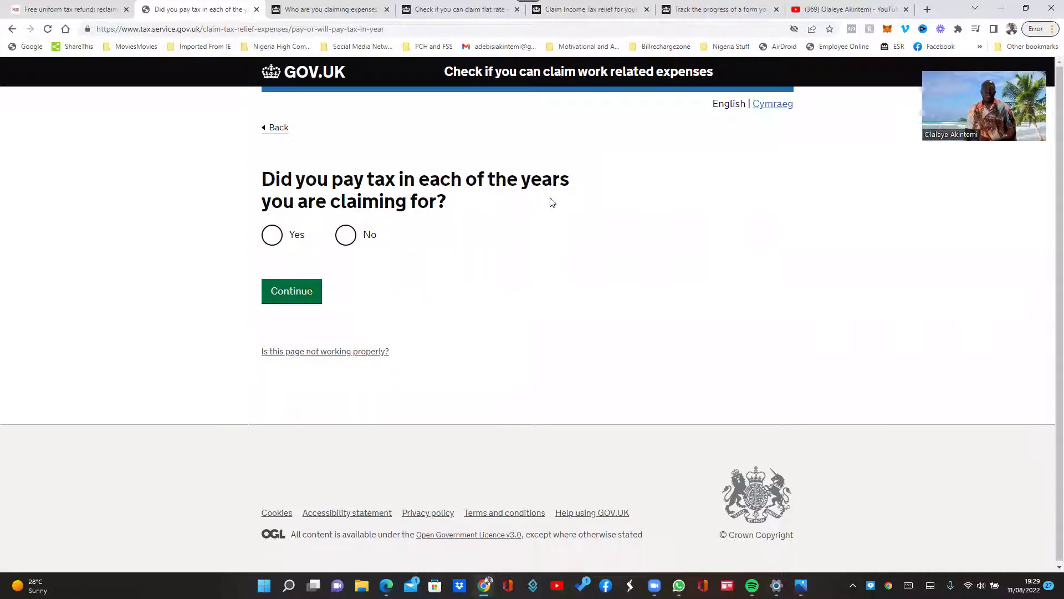
pyautogui.click(270, 239)
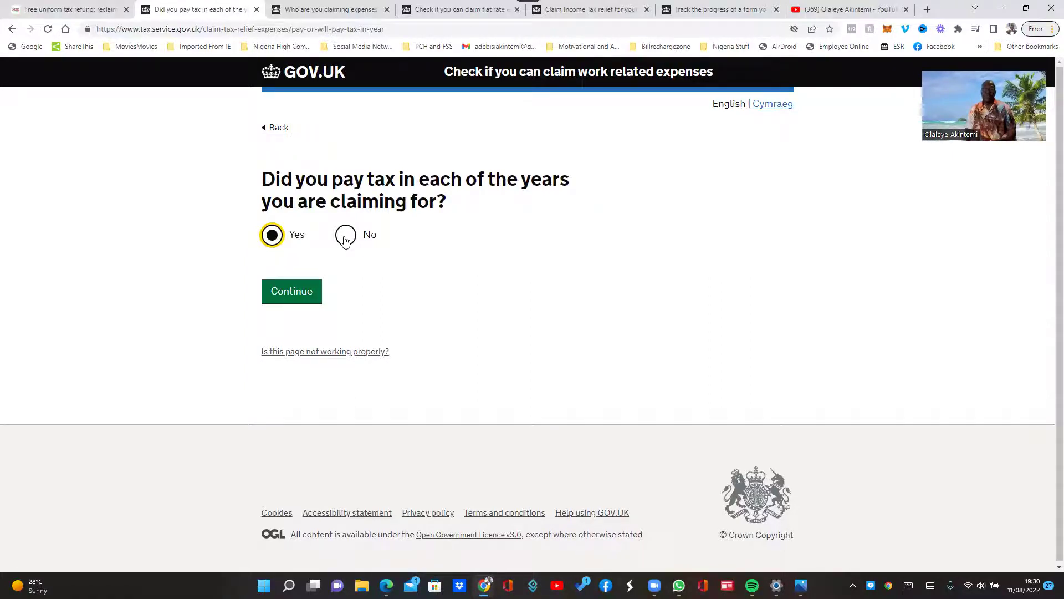
pyautogui.click(281, 298)
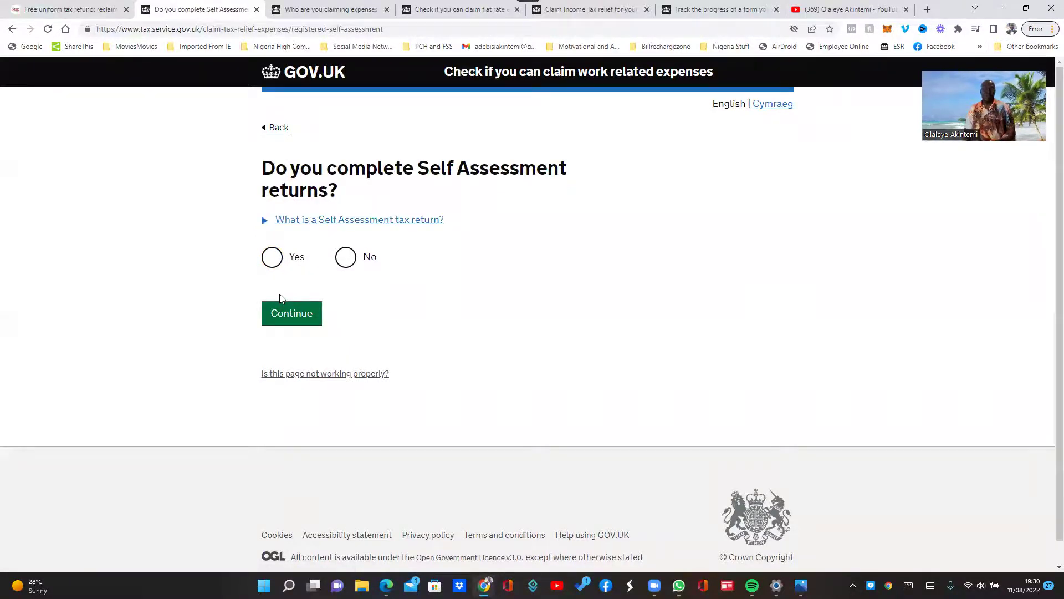
# Answer No to completing Self Assessment returns, claiming £2,500 or more in a tax year, and the employer having repaid all expenses
pyautogui.click(348, 261)
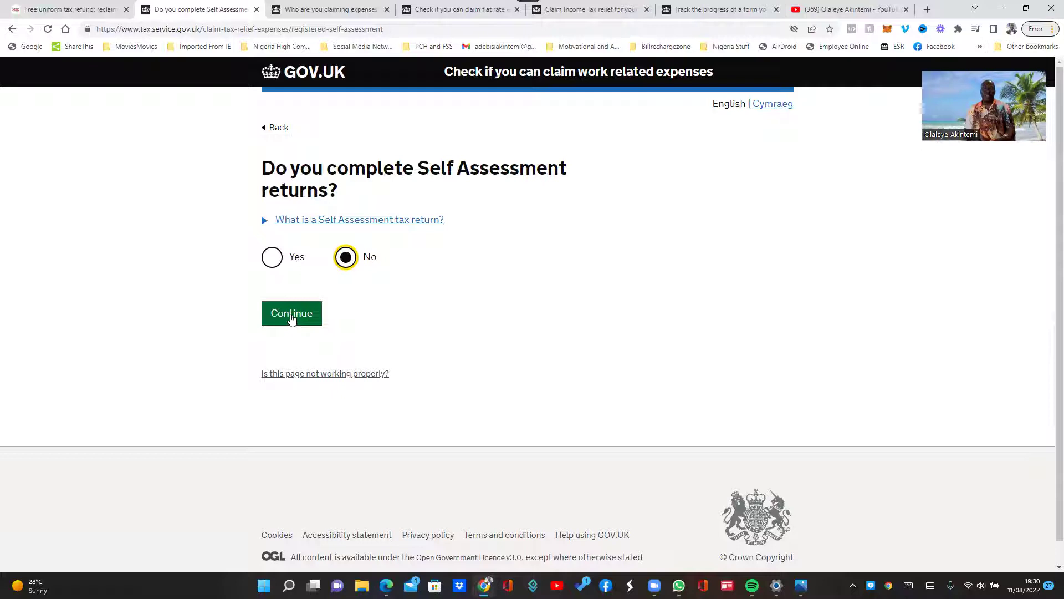
pyautogui.click(289, 316)
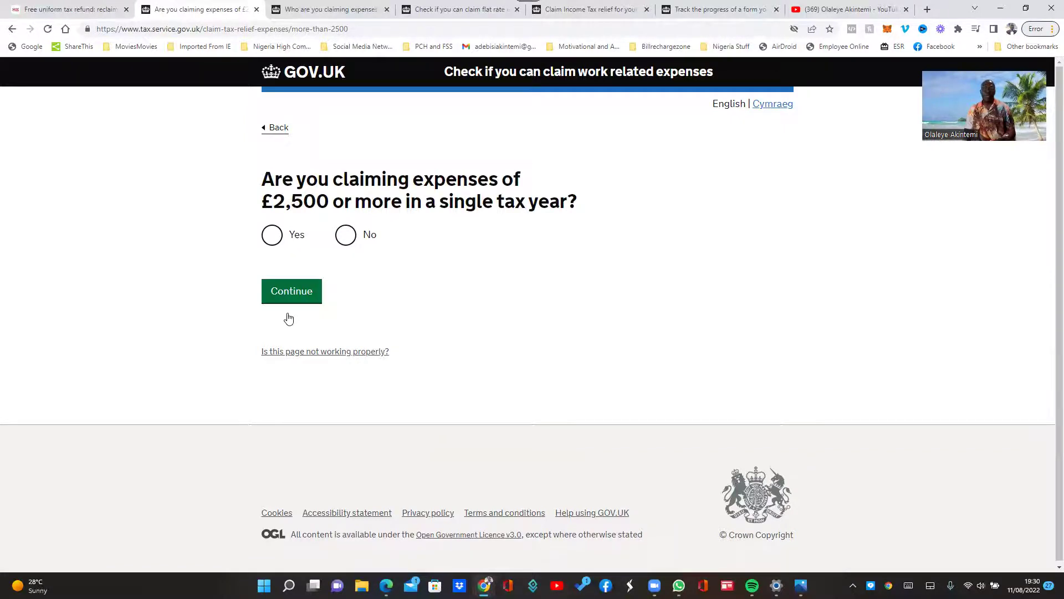
pyautogui.click(349, 236)
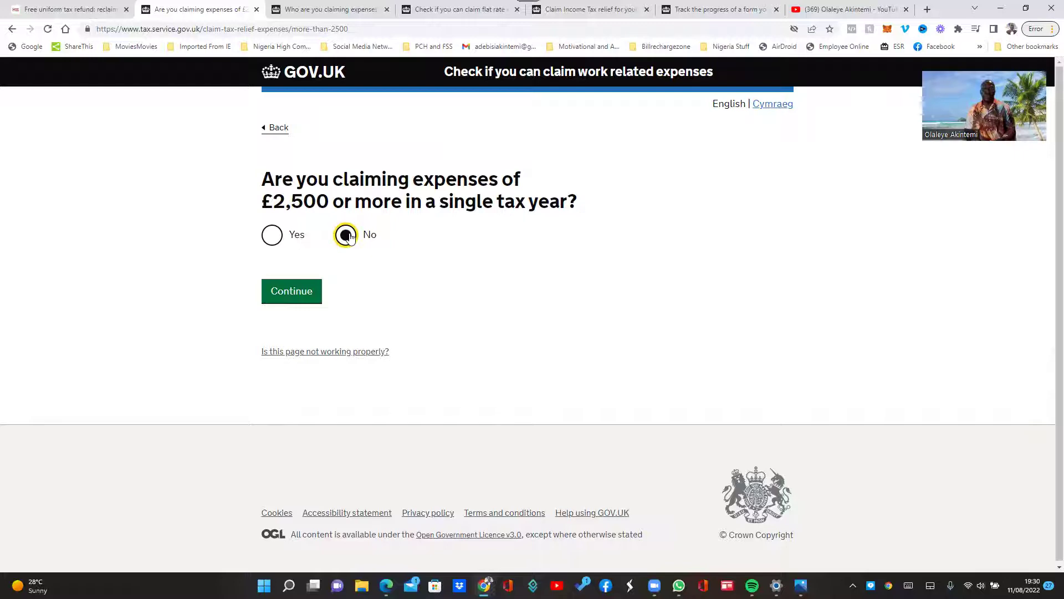
pyautogui.click(290, 294)
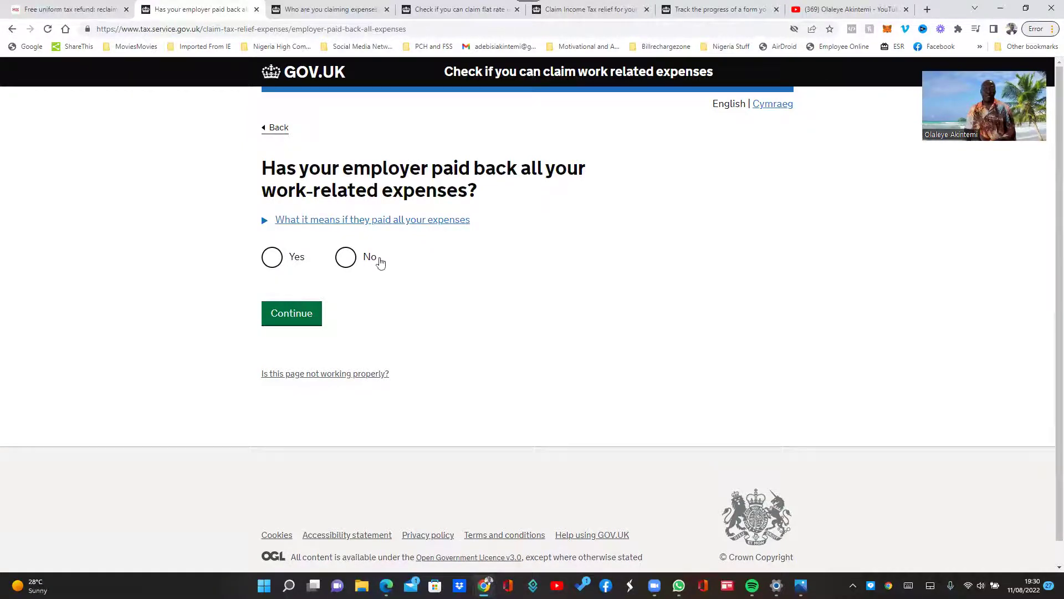
pyautogui.click(347, 262)
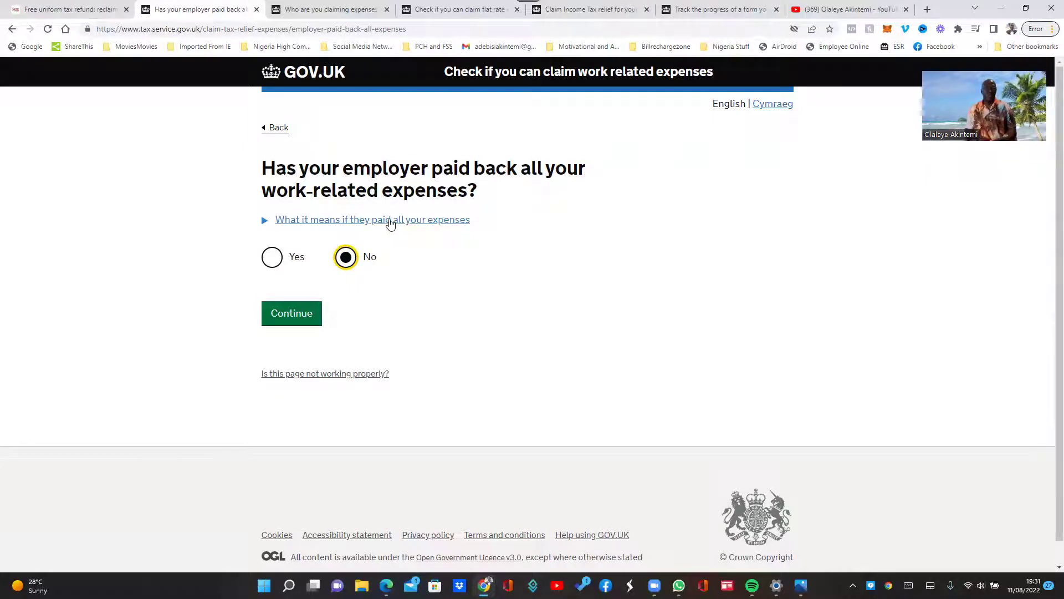
pyautogui.click(293, 315)
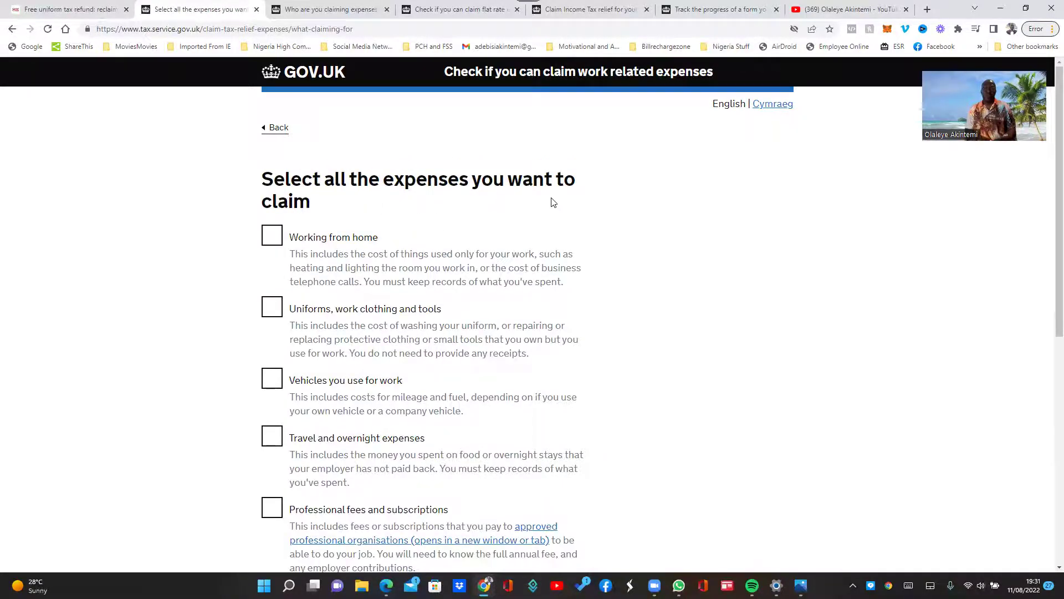
# Examine the claimable expense categories and their descriptions, from working from home and uniforms through to other equipment and other expenses
pyautogui.scroll(-2, 576, 203)
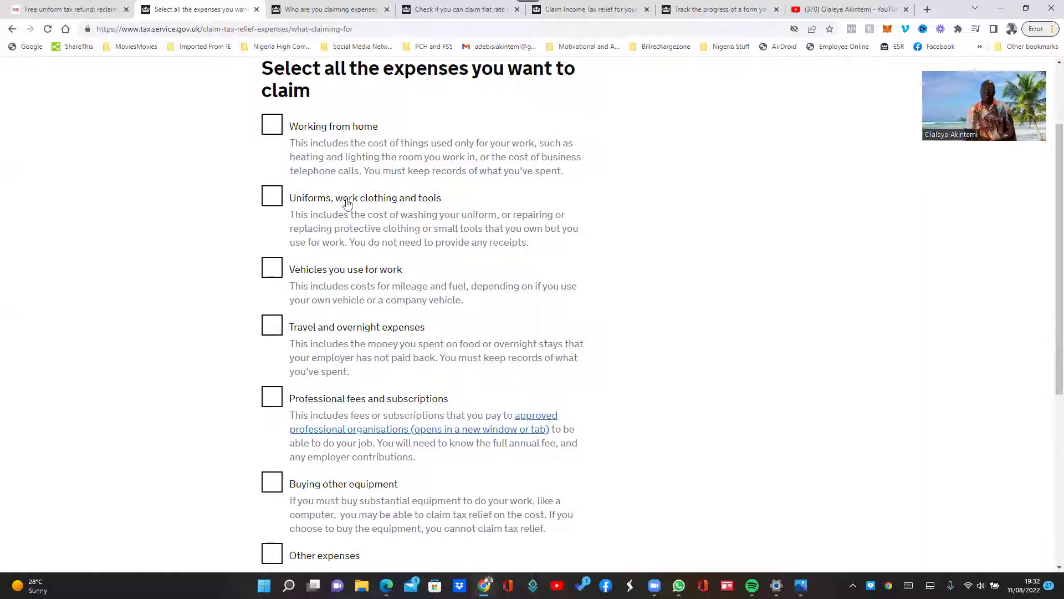
pyautogui.scroll(-2, 339, 242)
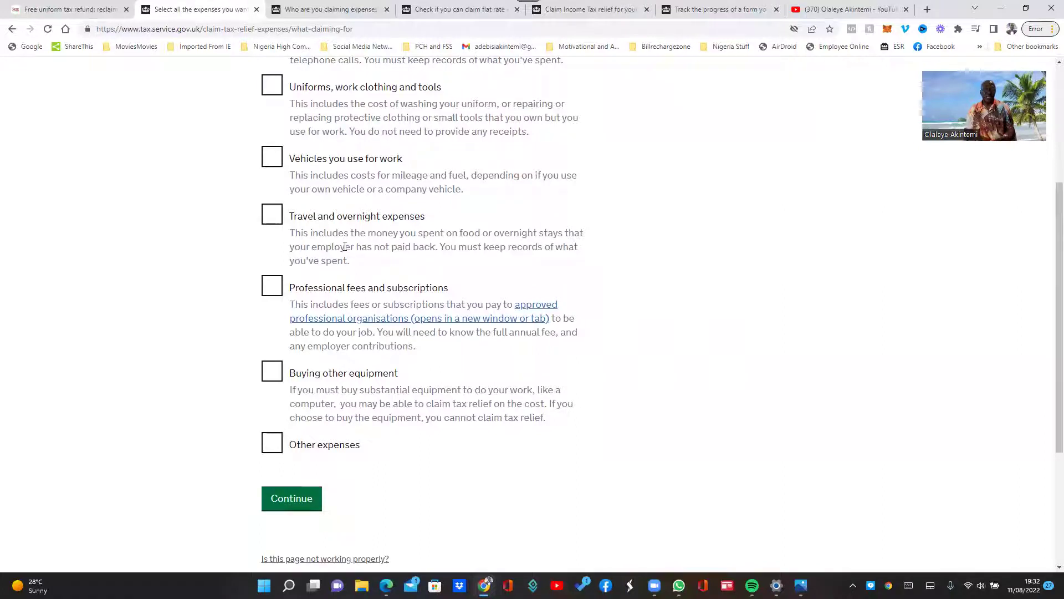
pyautogui.scroll(2, 346, 244)
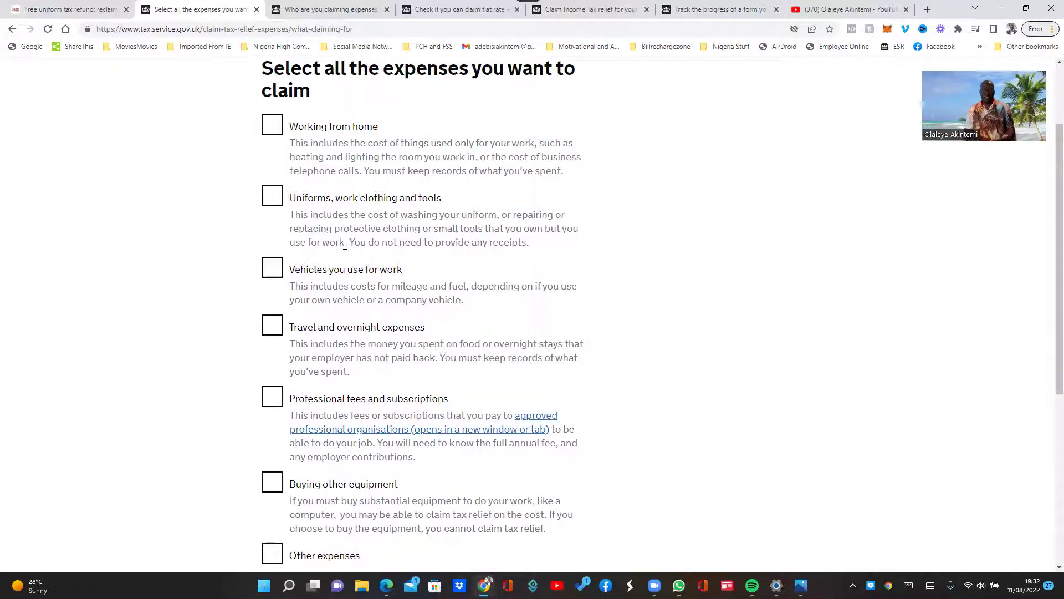
pyautogui.scroll(-1, 344, 245)
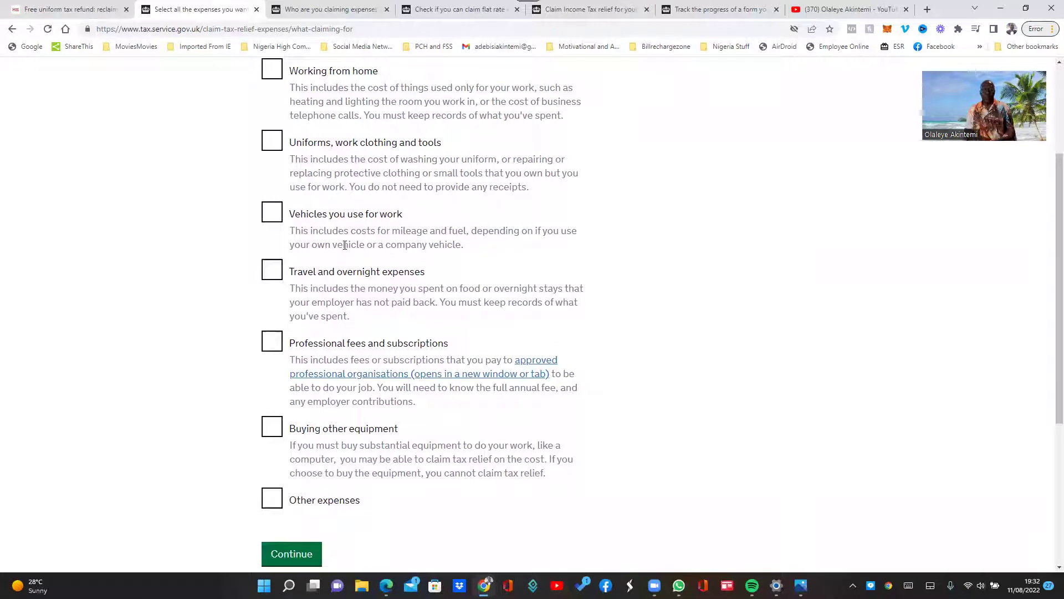
pyautogui.scroll(-1, 344, 245)
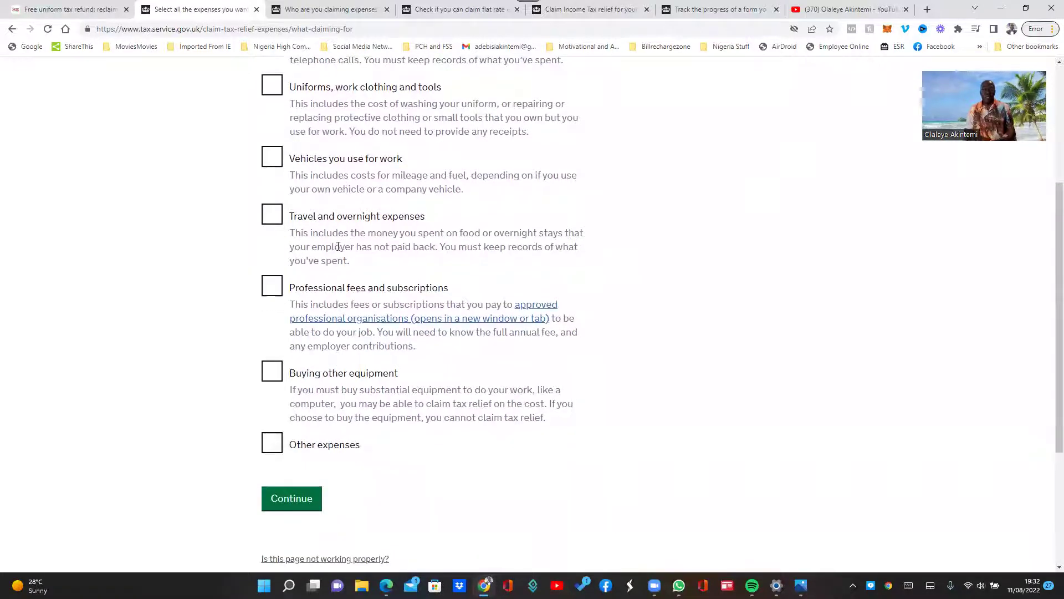
pyautogui.scroll(2, 293, 221)
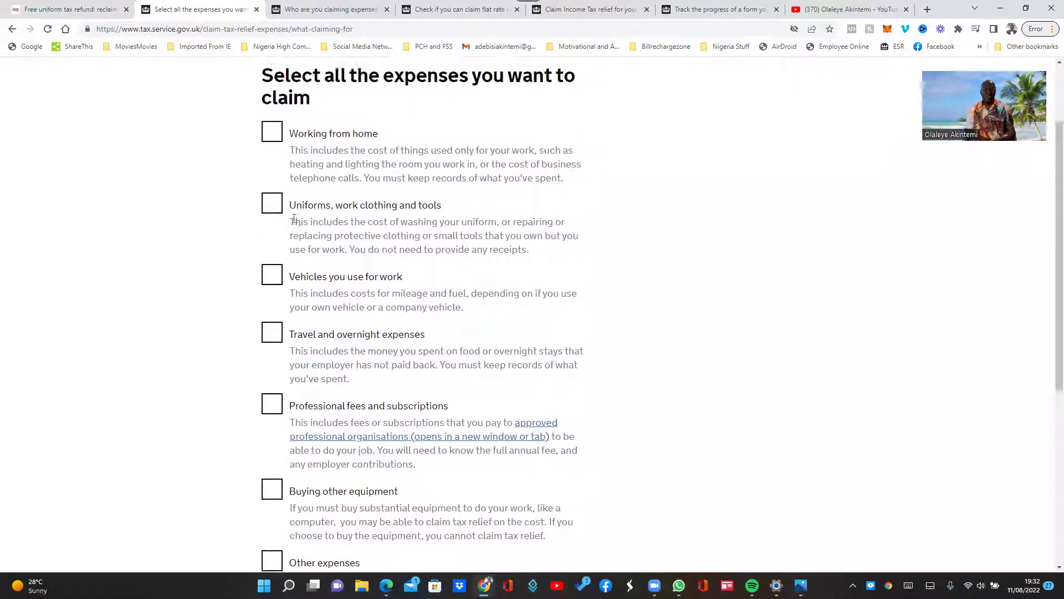
pyautogui.scroll(1, 294, 219)
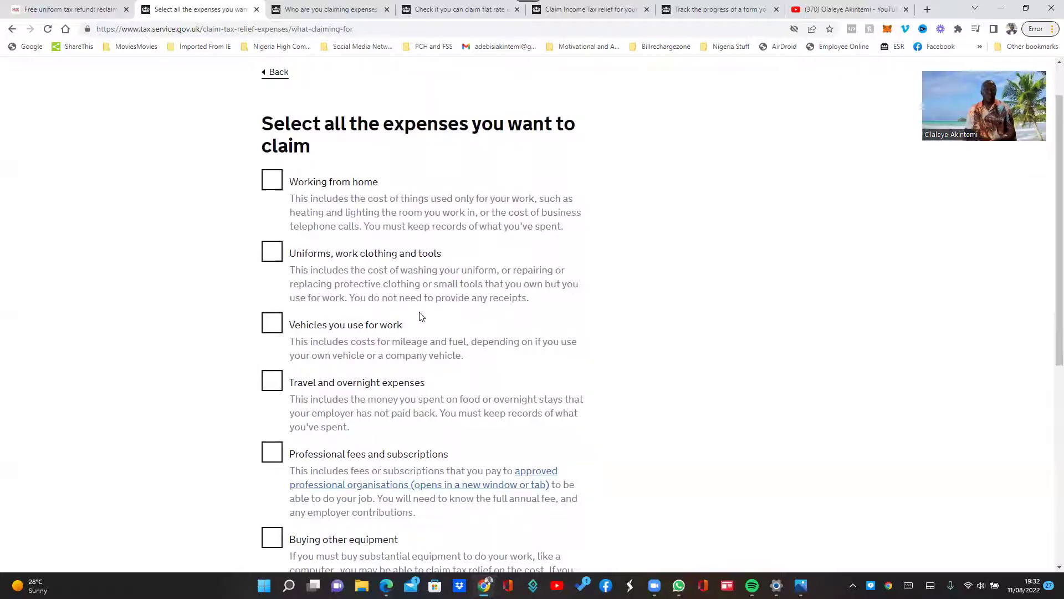
pyautogui.scroll(-3, 285, 298)
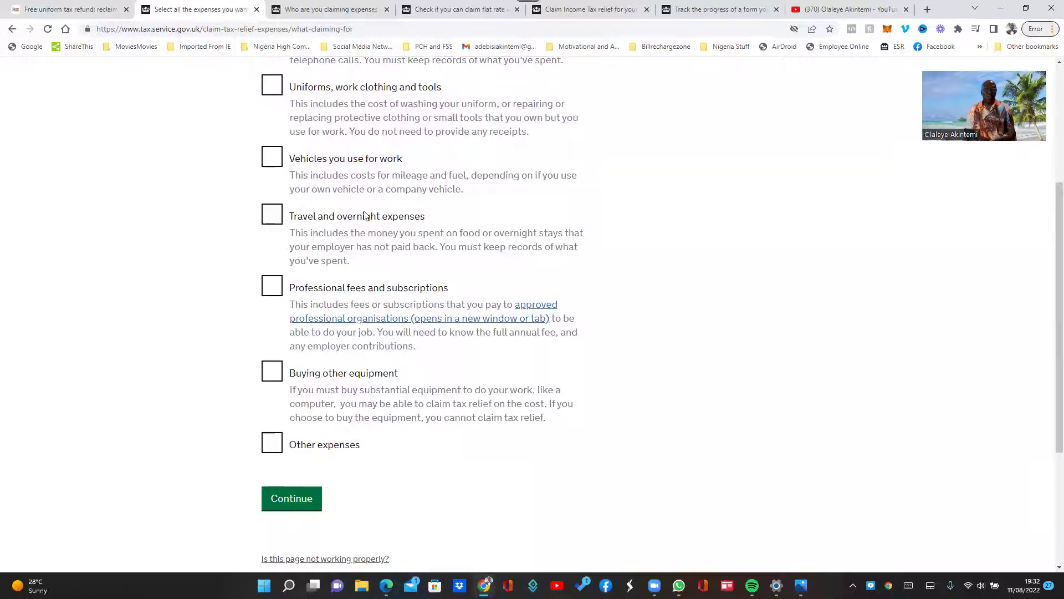
pyautogui.scroll(1, 286, 279)
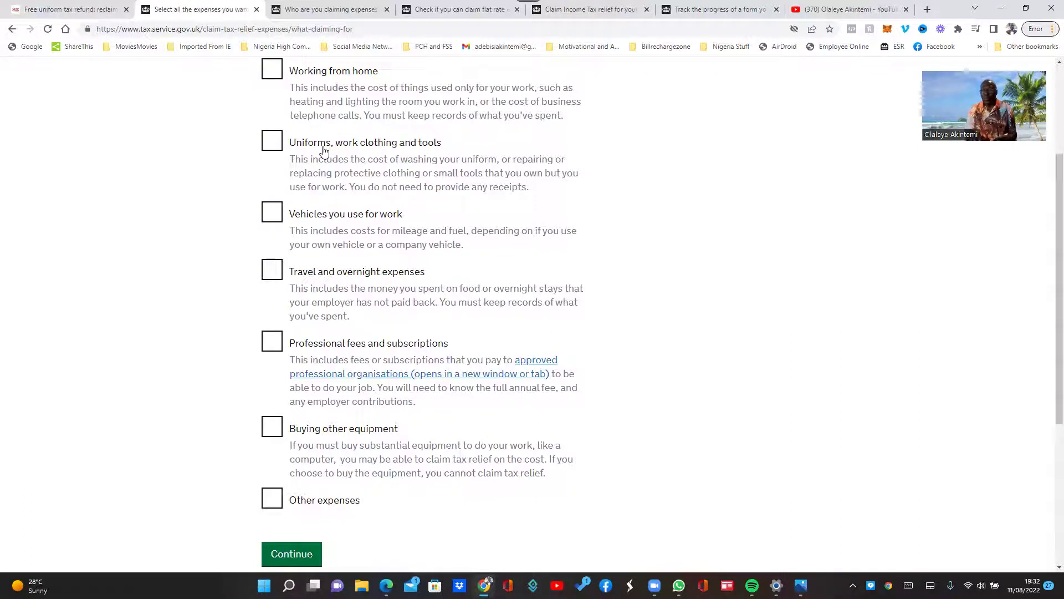
# Choose Uniforms, work clothing and tools as the only expense to claim and submit the selection
pyautogui.click(276, 142)
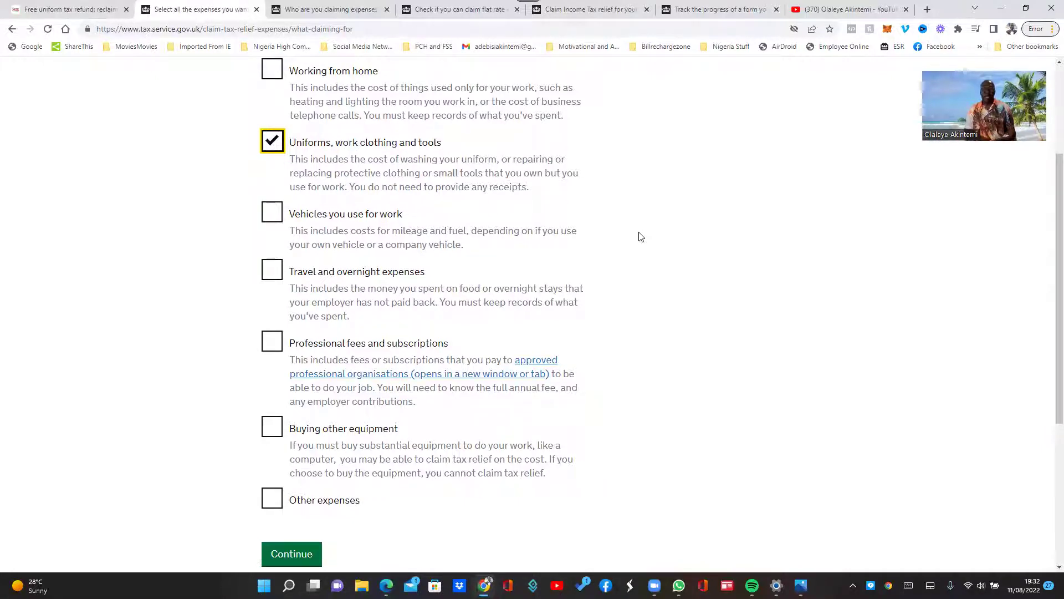
pyautogui.scroll(-1, 640, 237)
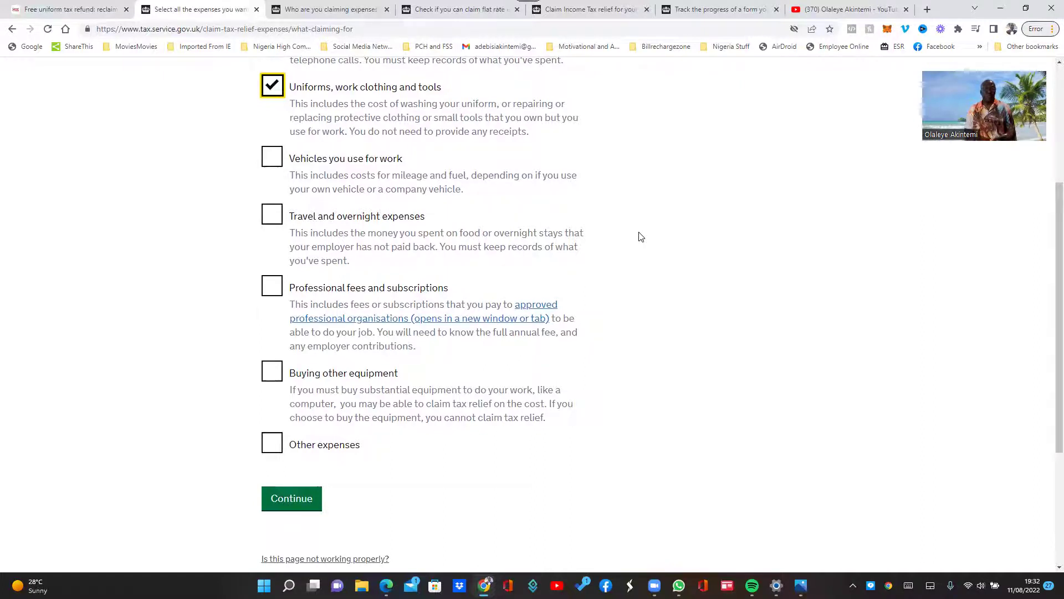
pyautogui.scroll(-4, 637, 238)
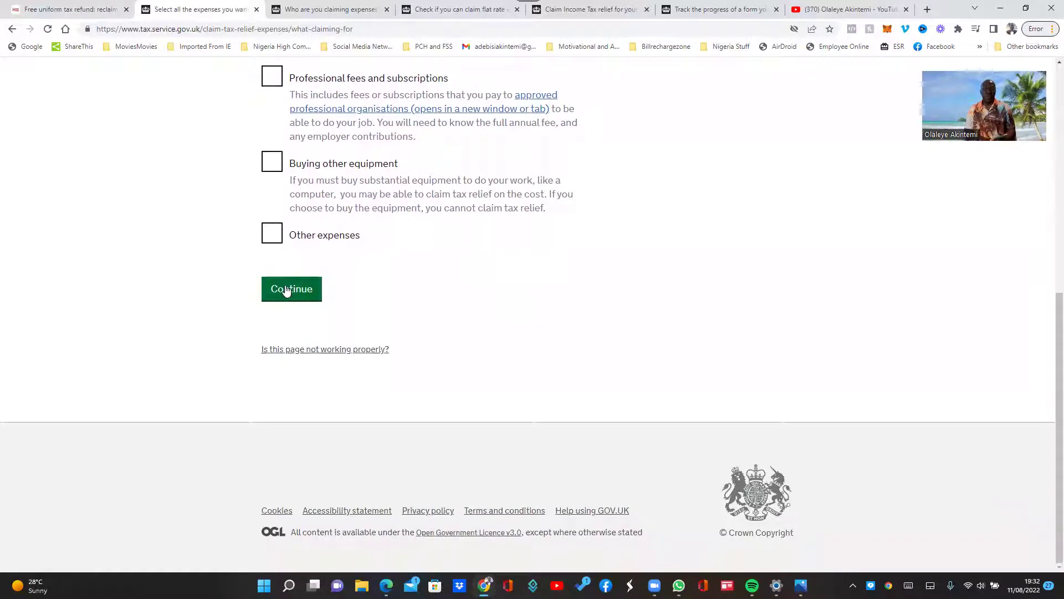
pyautogui.click(284, 290)
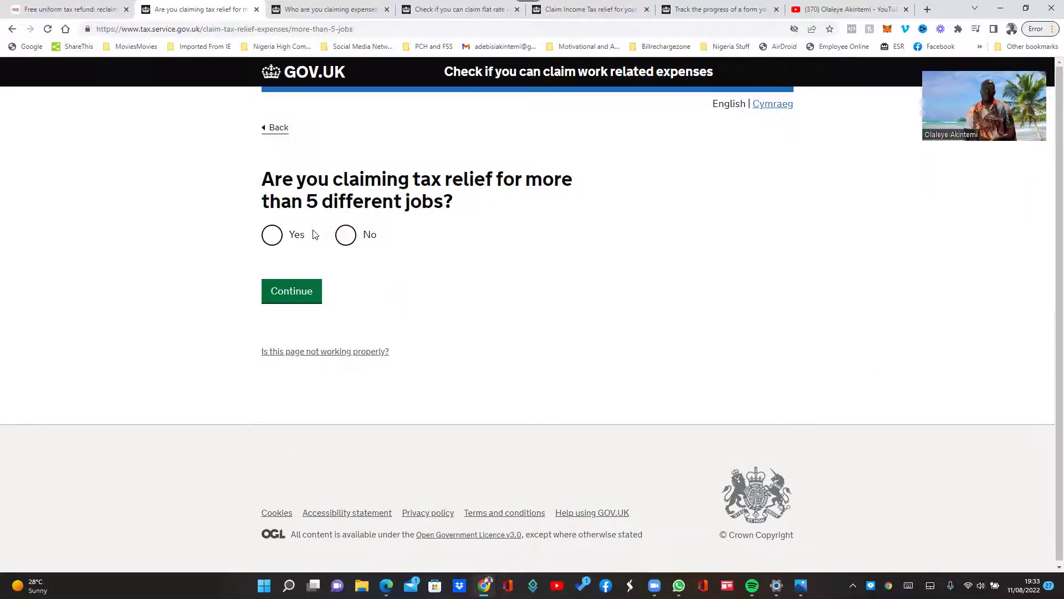
# Answer No to claiming tax relief for more than 5 different jobs and start the online expenses claim
pyautogui.click(347, 235)
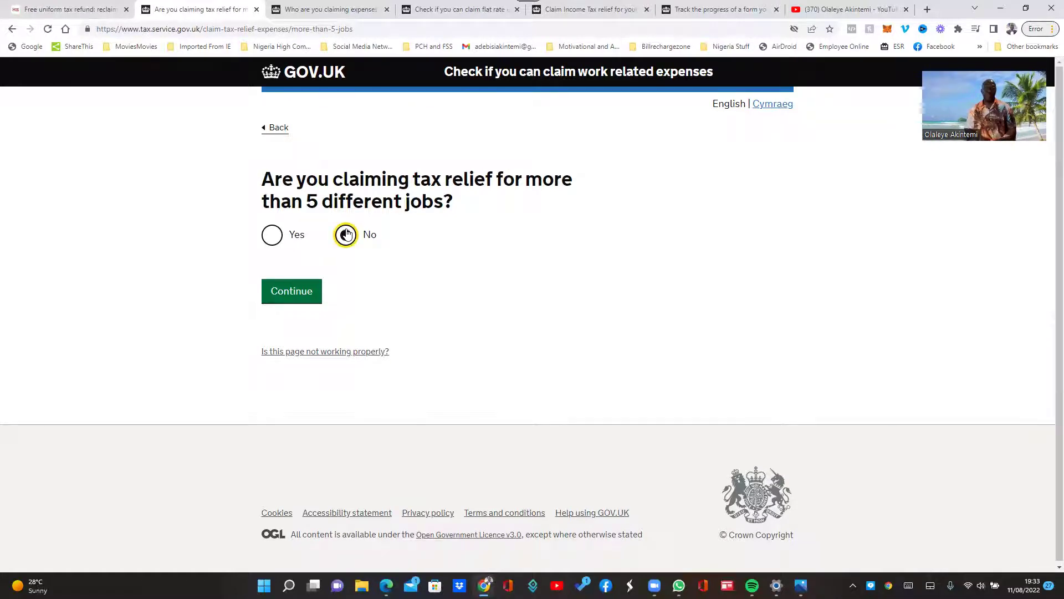
pyautogui.click(292, 295)
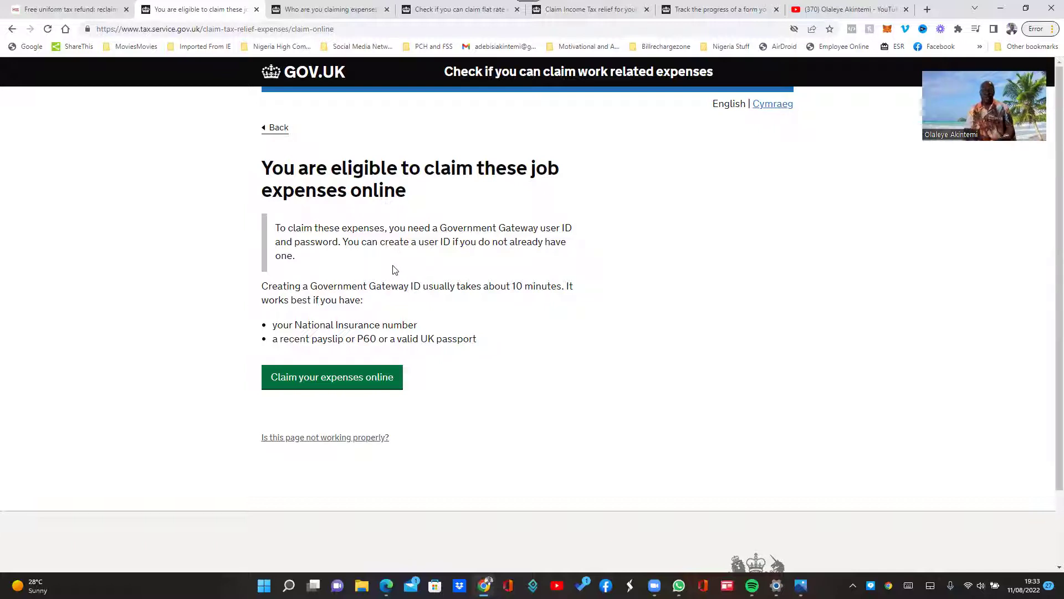
pyautogui.click(348, 382)
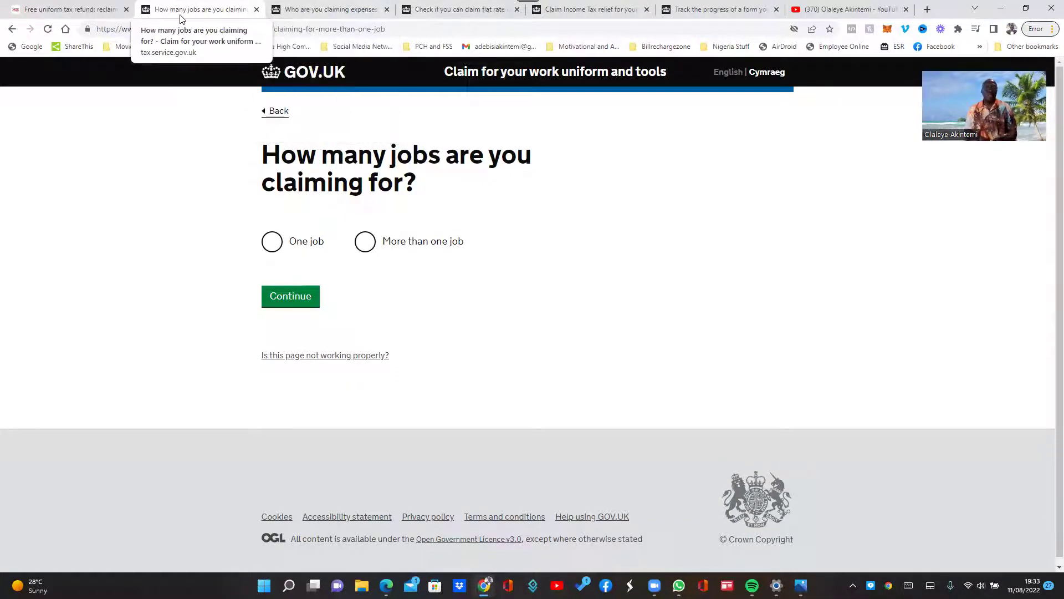
# Close the unused eligibility check, the flat rate expenses guidance and the P87 guidance, and view the submitted form's progress stages
pyautogui.click(118, 11)
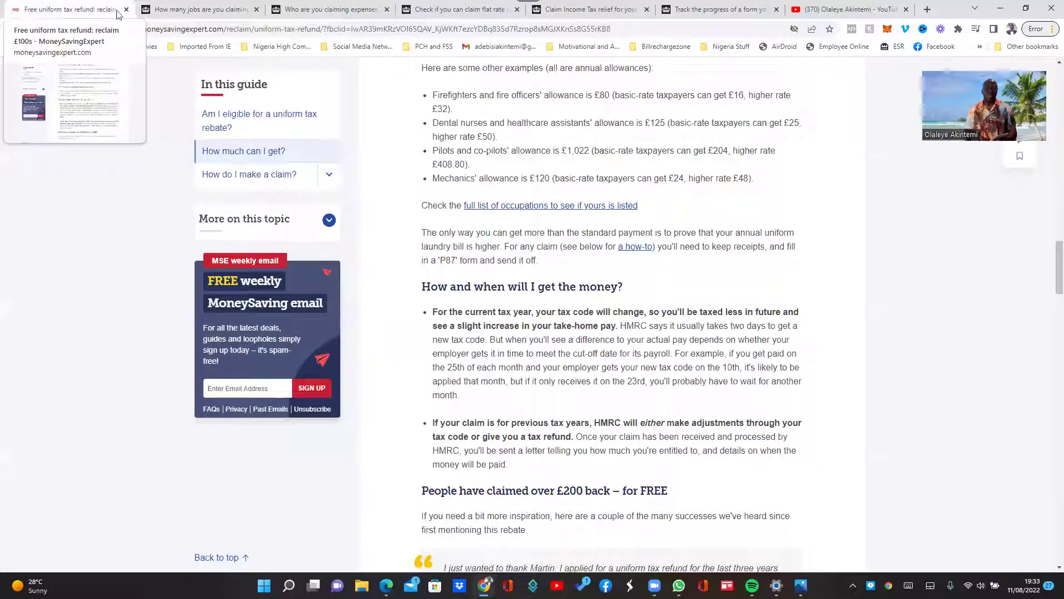
pyautogui.click(206, 11)
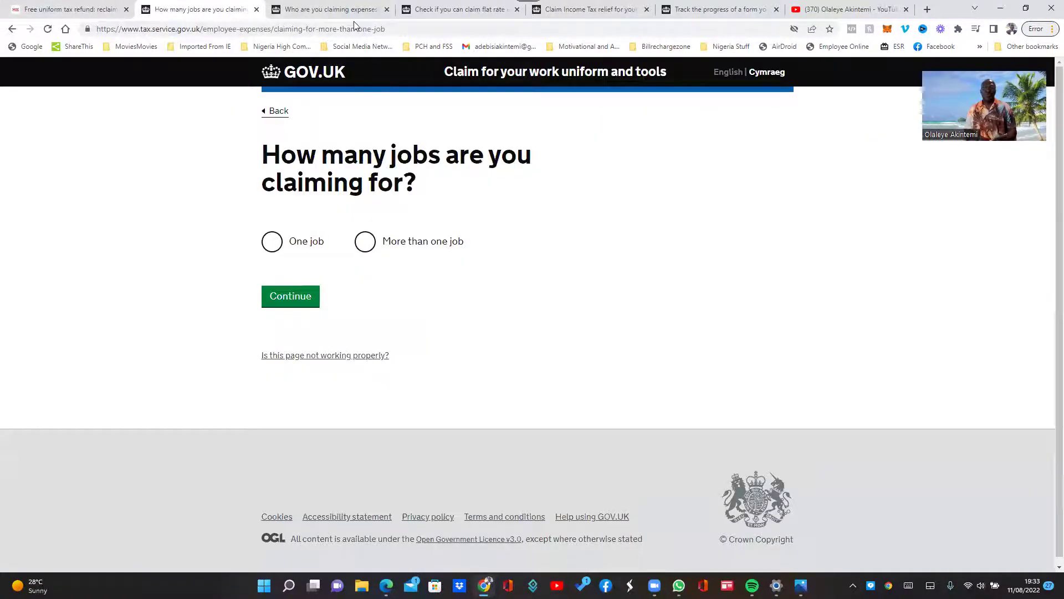
pyautogui.click(327, 14)
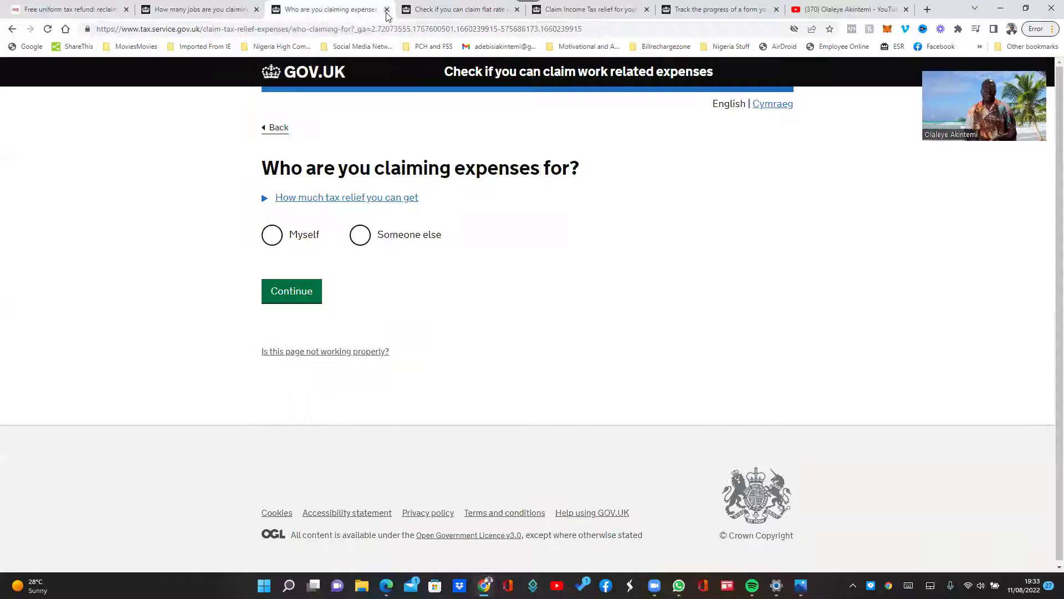
pyautogui.click(386, 11)
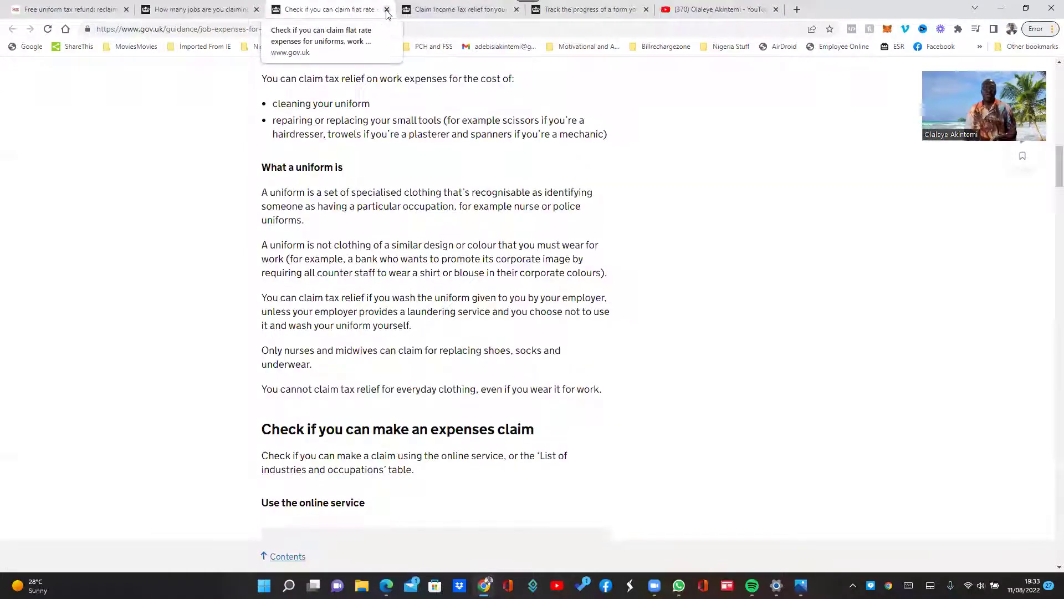
pyautogui.click(387, 11)
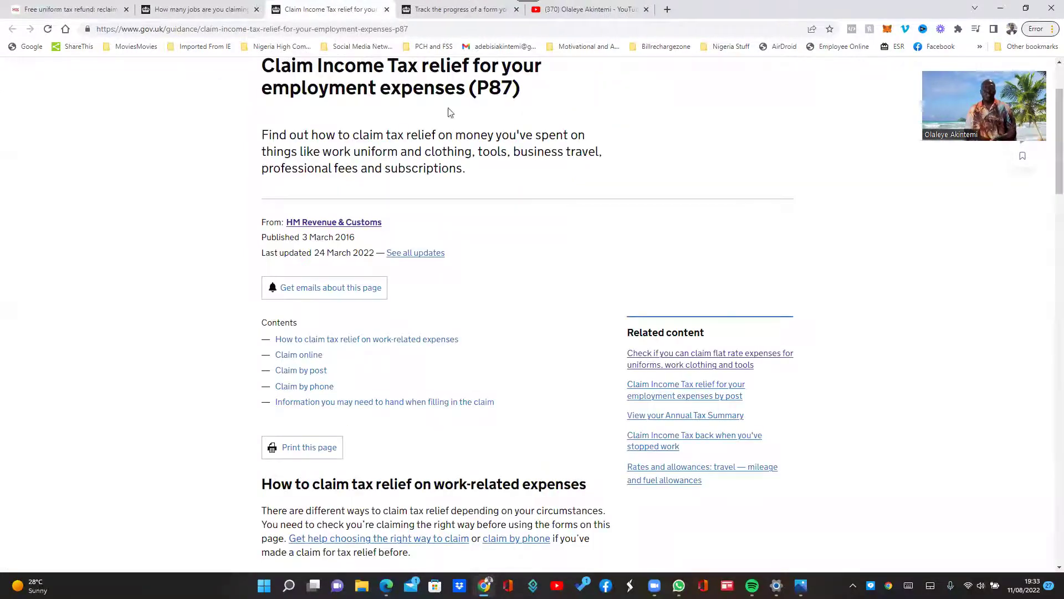
pyautogui.scroll(2, 437, 169)
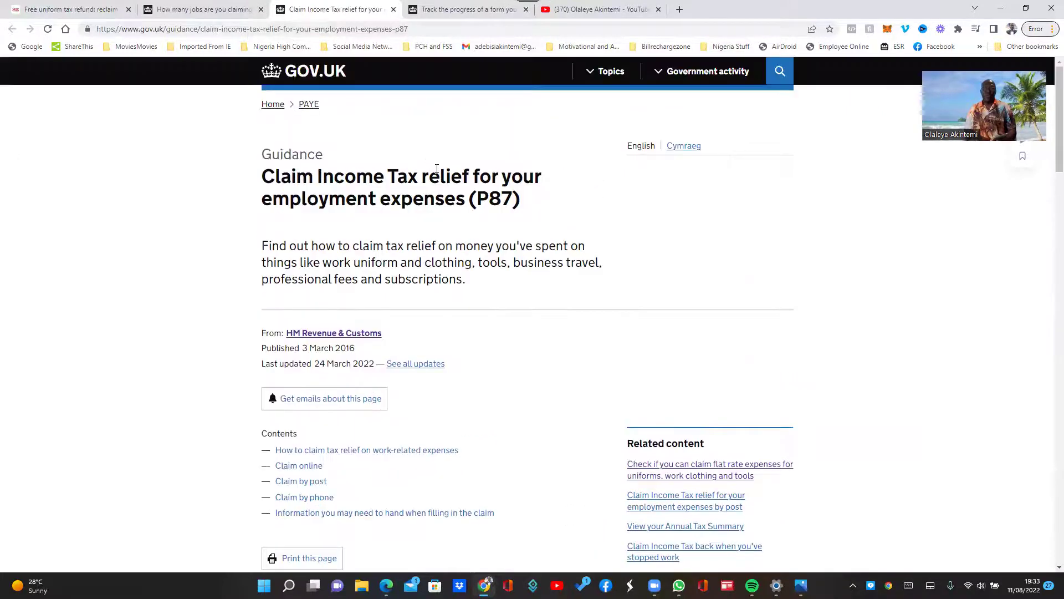
pyautogui.click(394, 9)
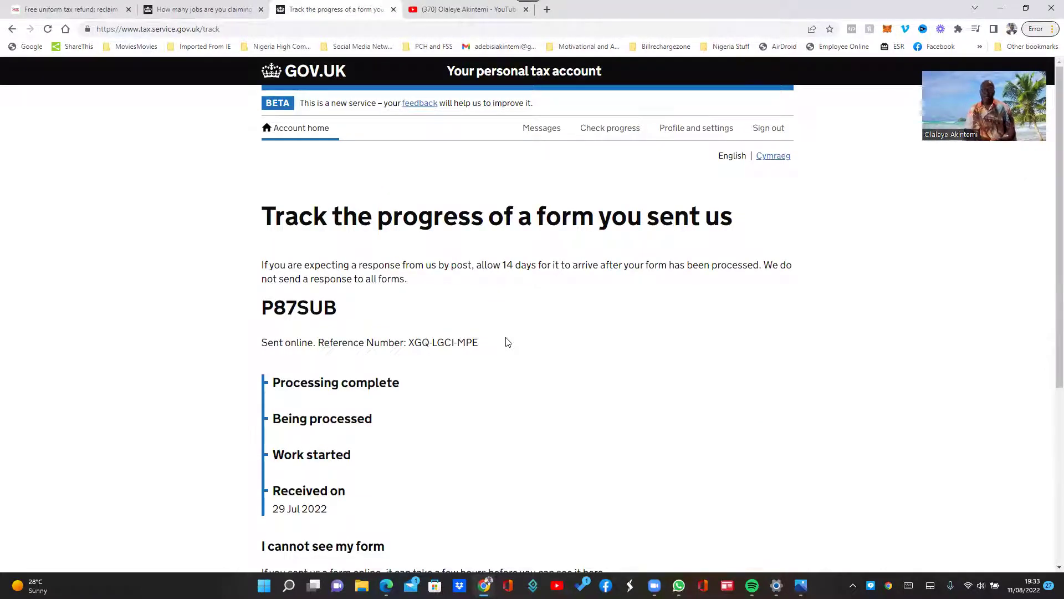
pyautogui.scroll(-2, 509, 342)
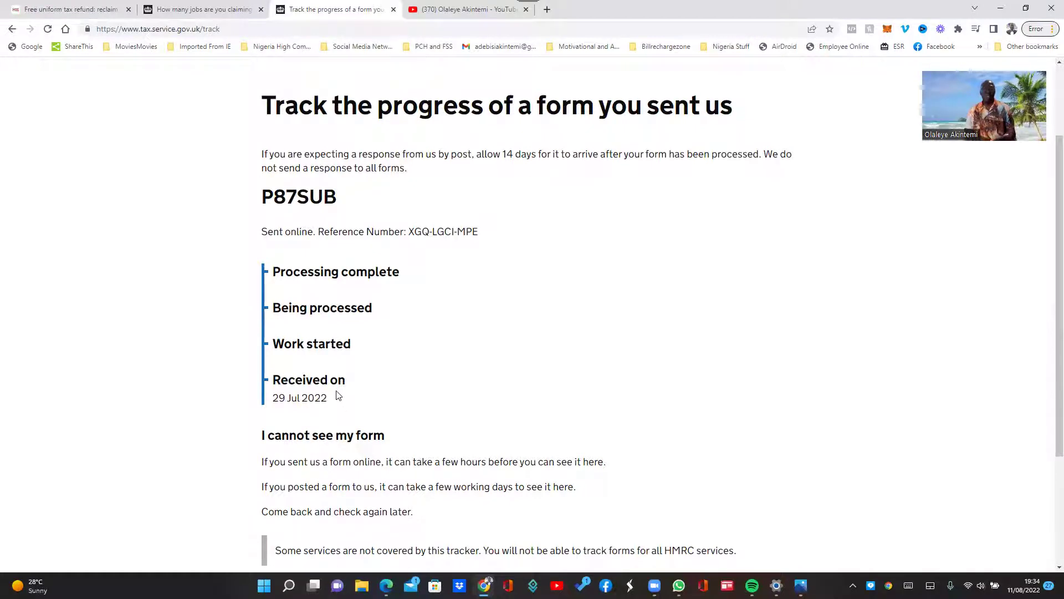
# Return to the personal tax account's home and sign in through Government Gateway with the saved user ID and password
pyautogui.scroll(2, 421, 363)
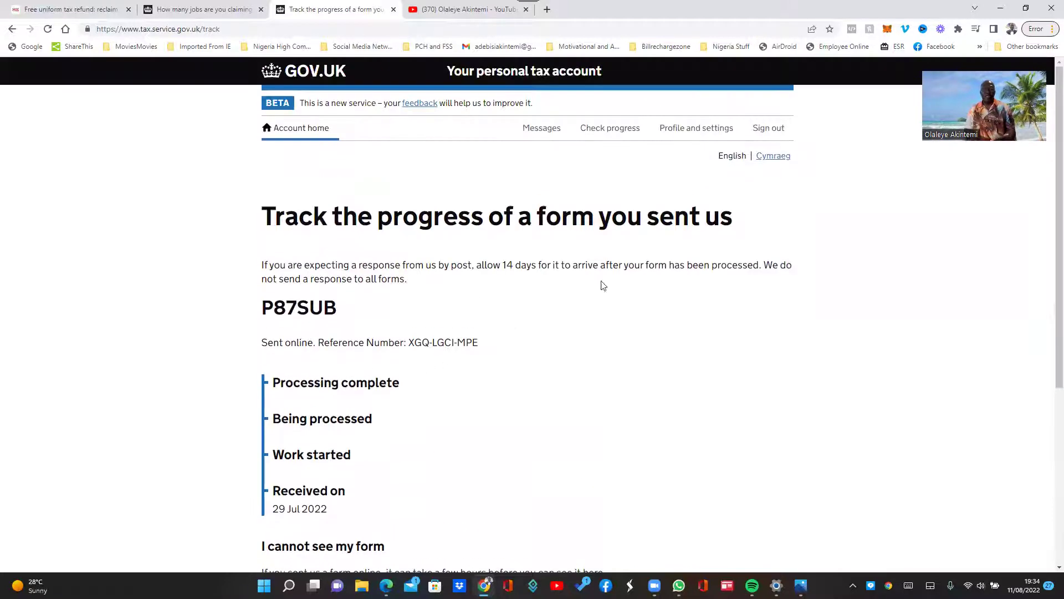
pyautogui.click(294, 129)
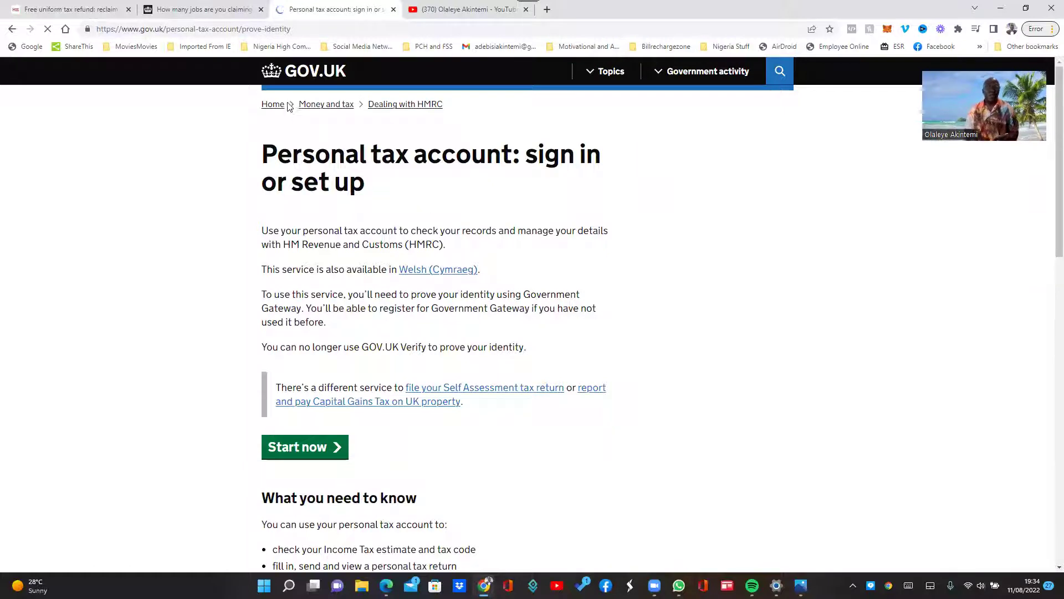
pyautogui.click(297, 450)
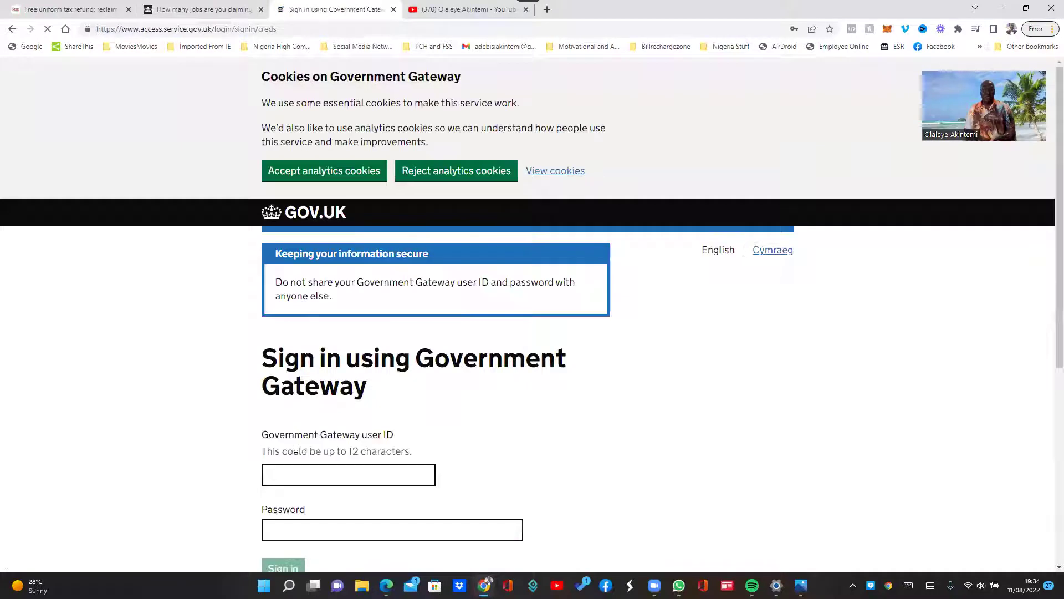
pyautogui.scroll(-5, 438, 415)
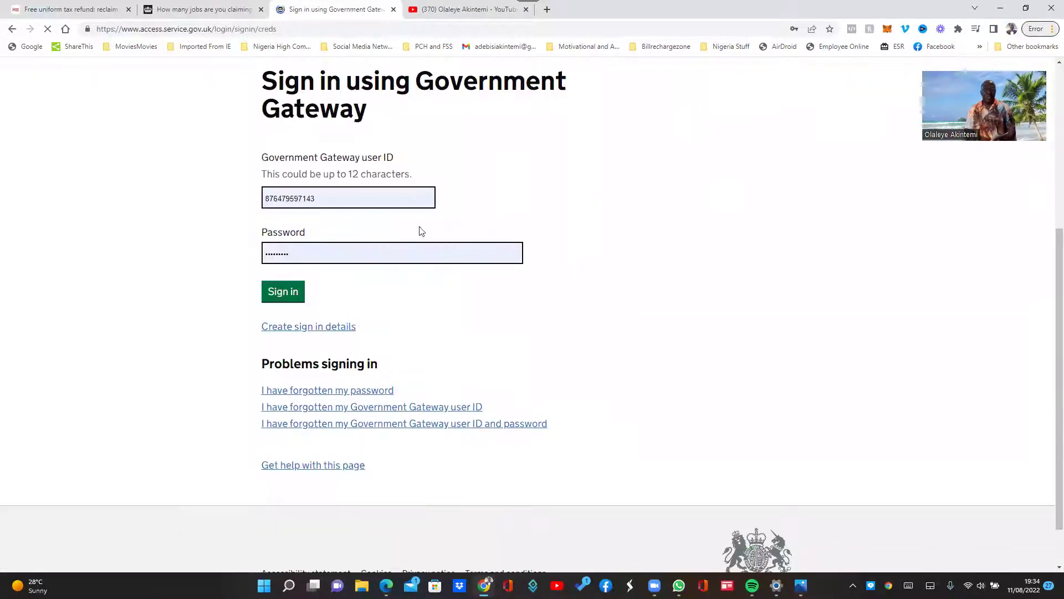
pyautogui.click(282, 293)
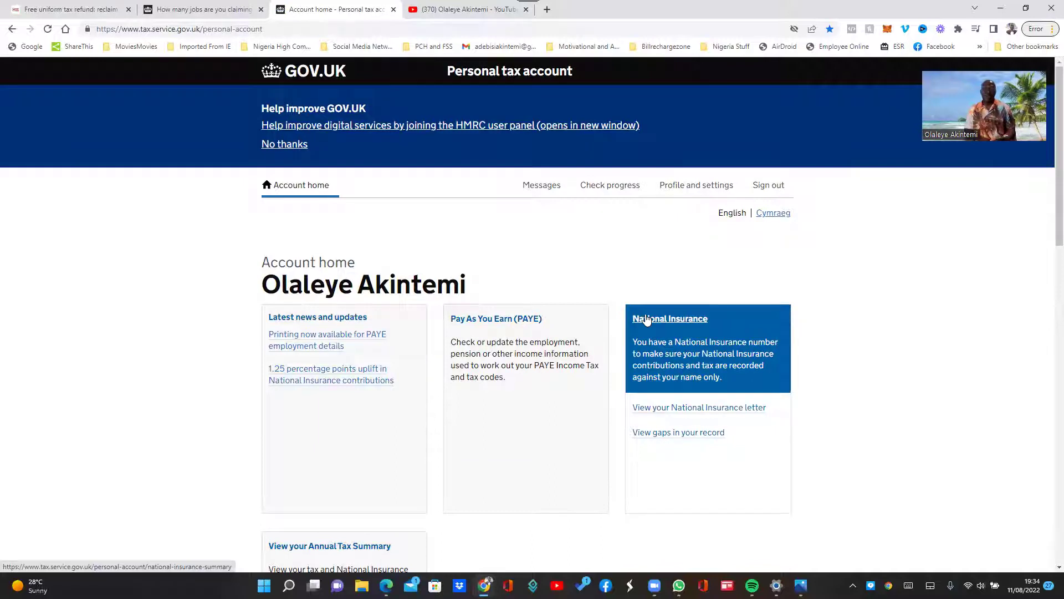
# Check the progress of the submitted P87 form, review its processing stages and return to the account home
pyautogui.click(605, 187)
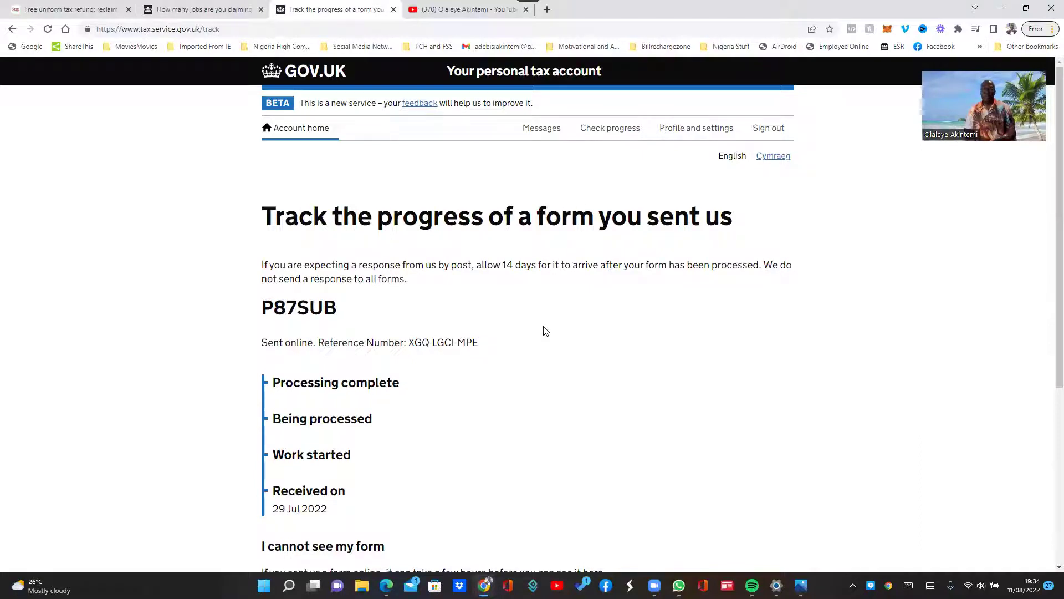
pyautogui.scroll(-2, 546, 331)
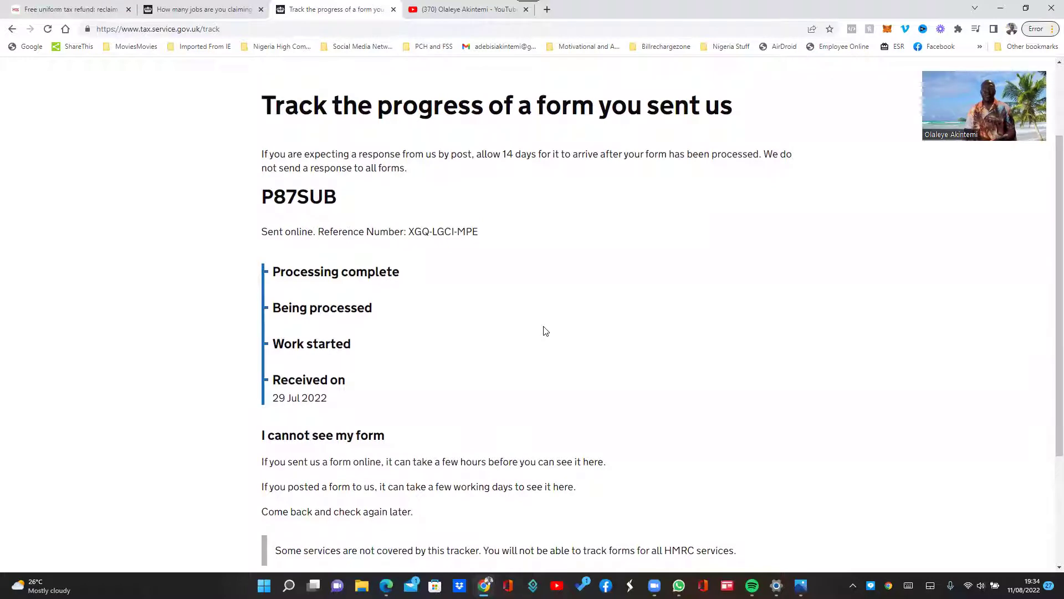
pyautogui.scroll(2, 497, 368)
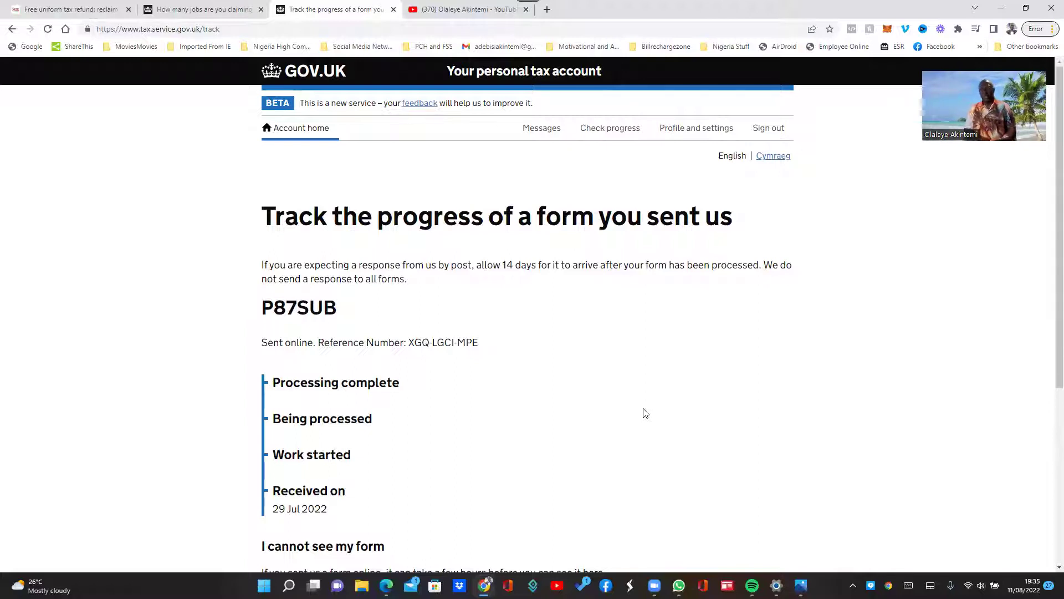
pyautogui.scroll(-2, 644, 413)
pyautogui.scroll(1, 645, 413)
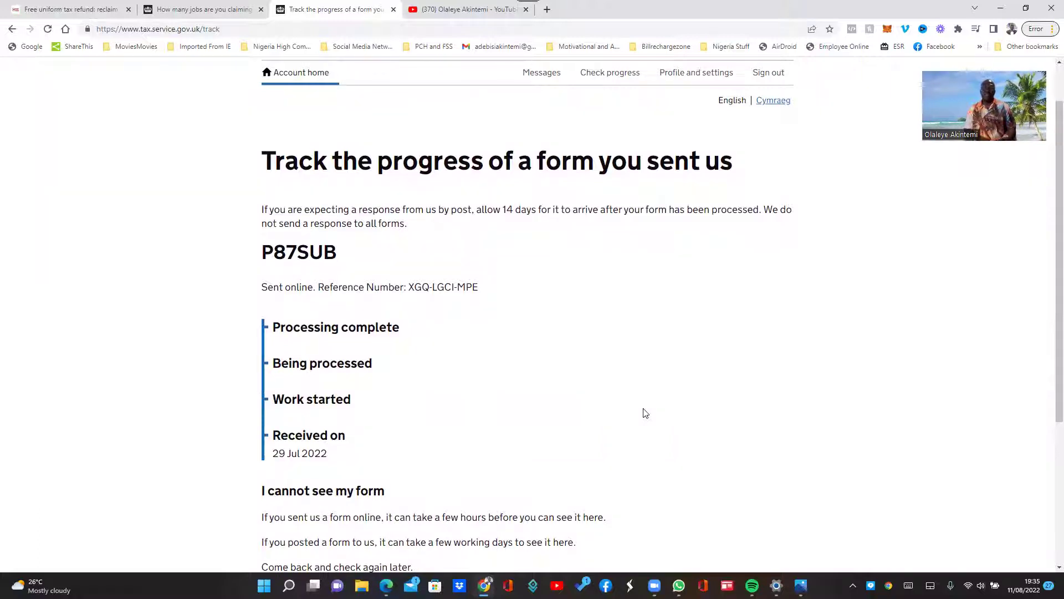
pyautogui.scroll(1, 644, 413)
pyautogui.click(301, 128)
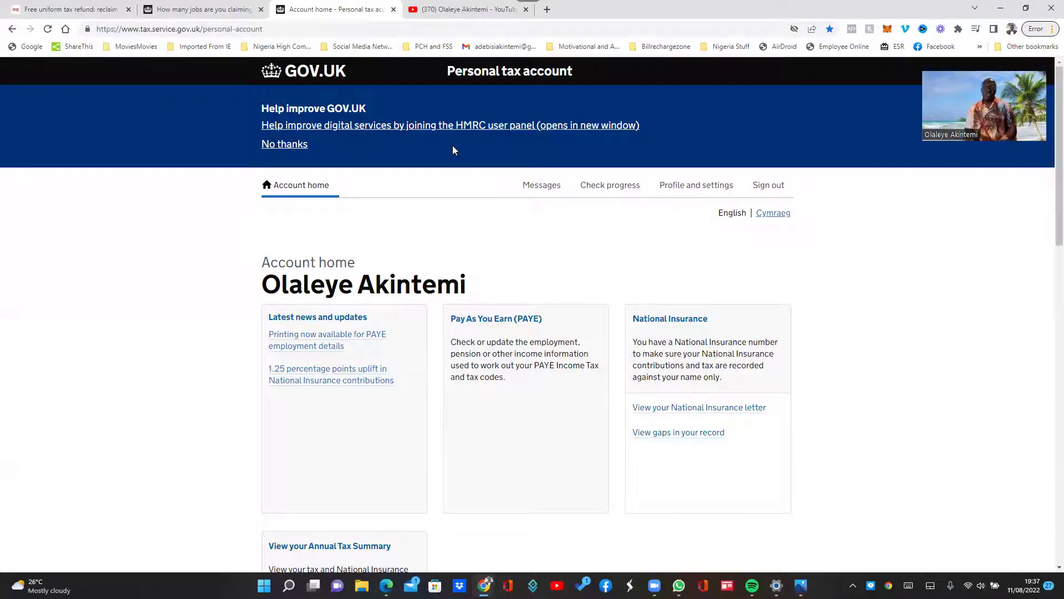
# Switch to YouTube and view the channel's playlists How To Save Money, Retirement and Pension, and Taking Your Pension At Age 55
pyautogui.click(449, 10)
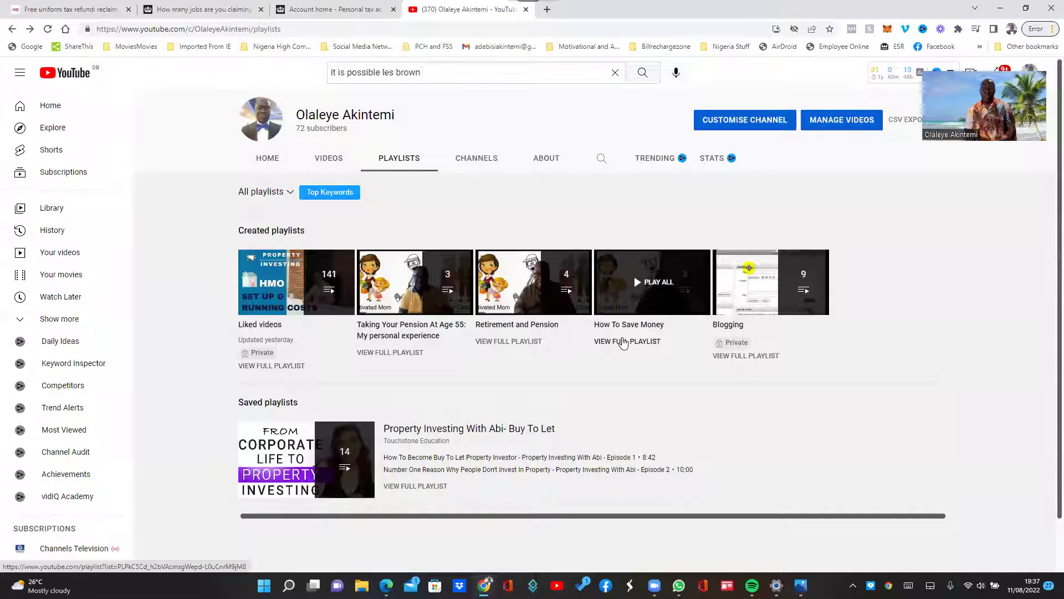
pyautogui.click(624, 342)
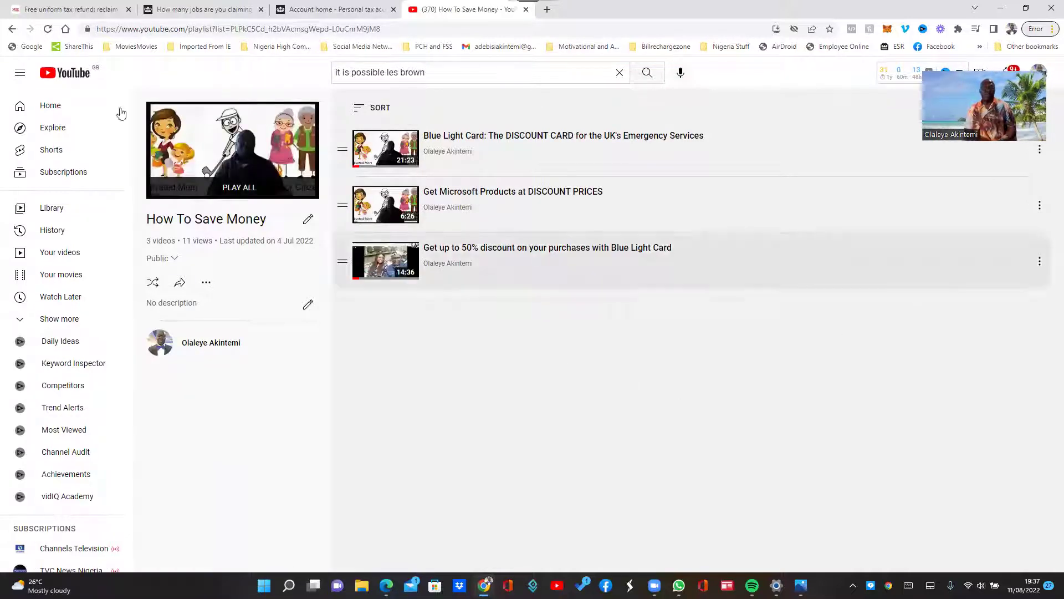
pyautogui.click(12, 29)
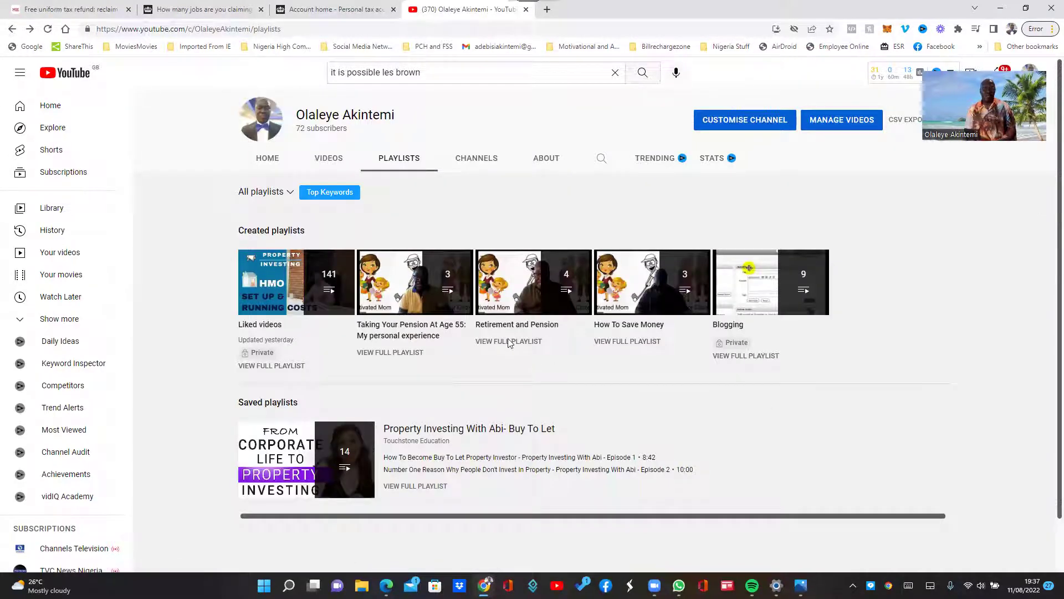
pyautogui.click(509, 343)
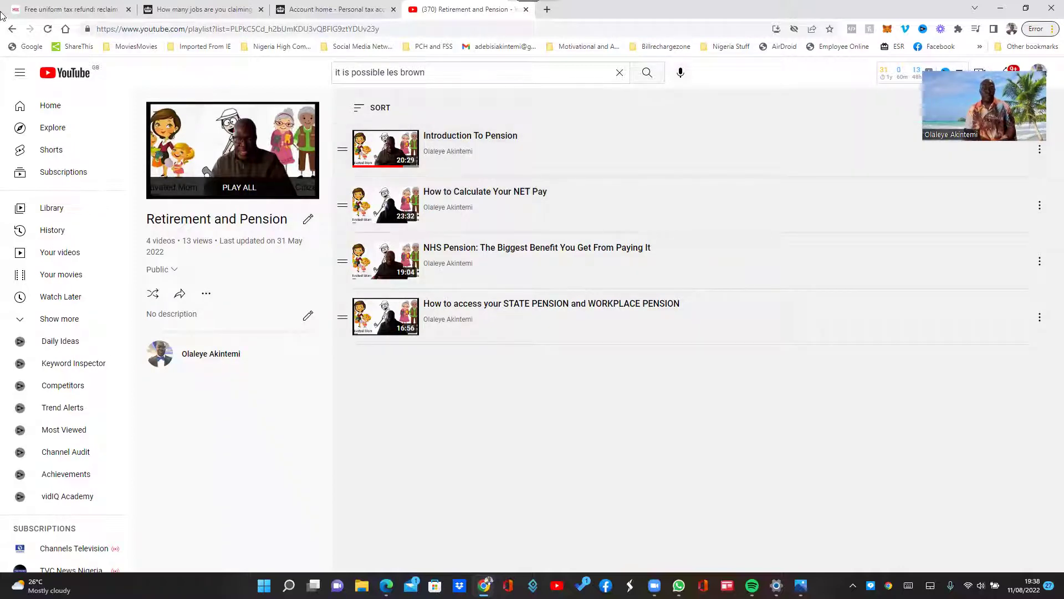
pyautogui.click(13, 28)
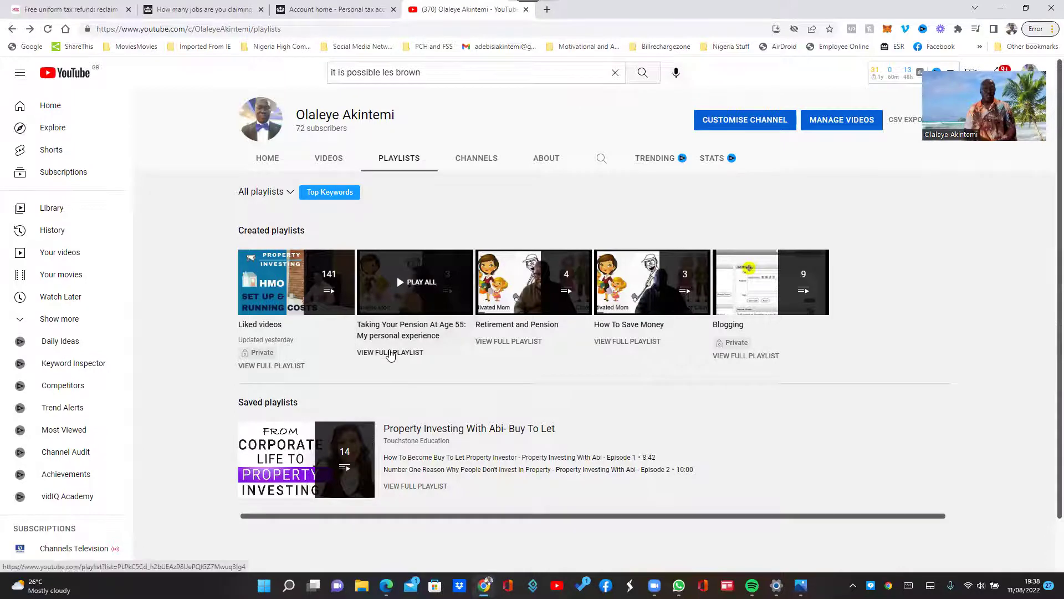
pyautogui.click(391, 354)
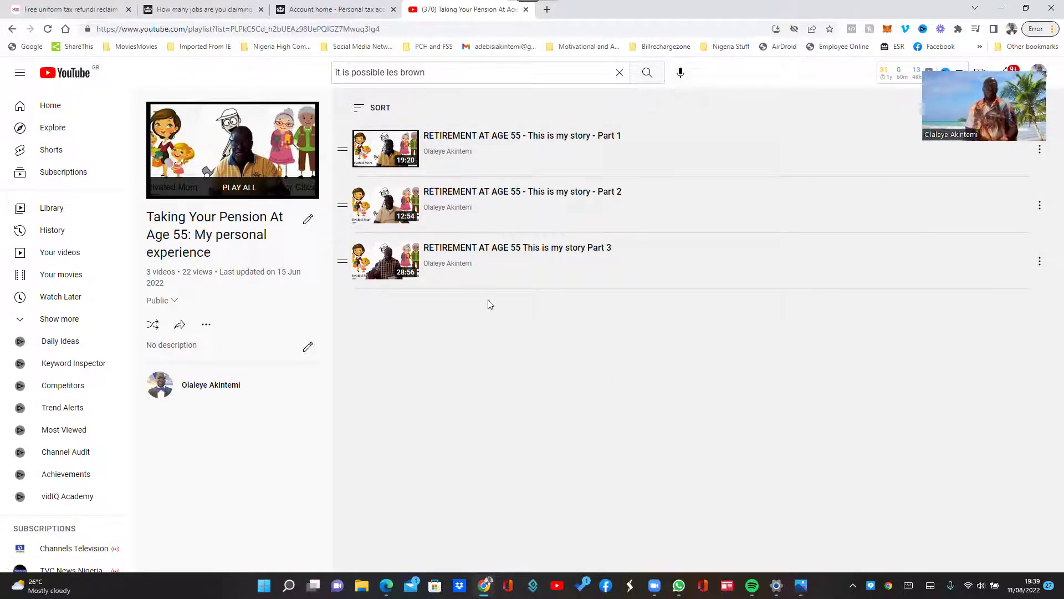
# Revisit the tax account and the work uniform claim, and go back to the allowance amounts in the MoneySavingExpert uniform refund guide
pyautogui.click(335, 11)
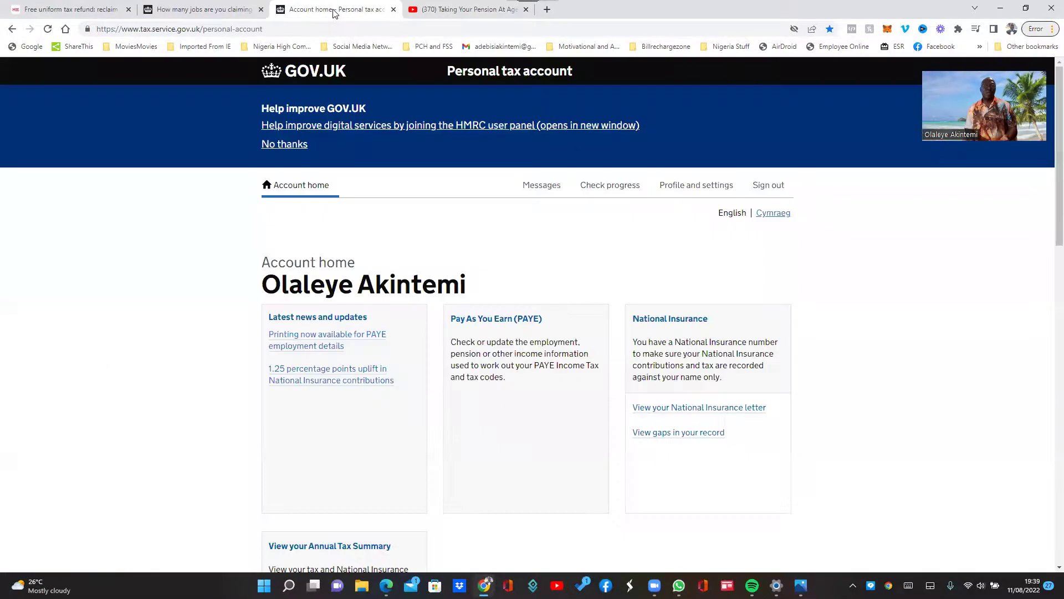
pyautogui.click(196, 11)
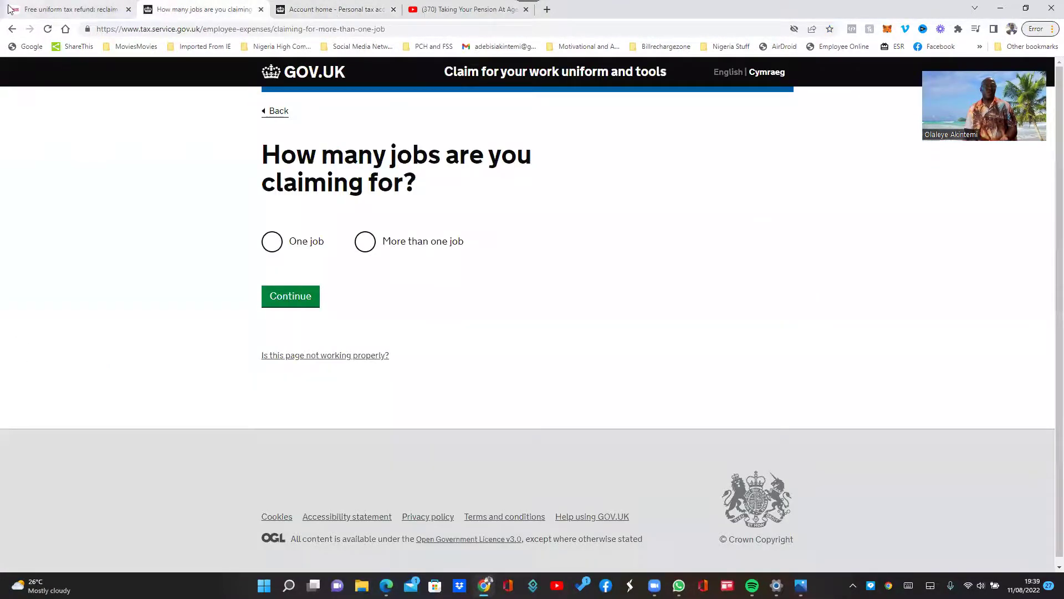
pyautogui.click(39, 10)
pyautogui.scroll(20, 744, 287)
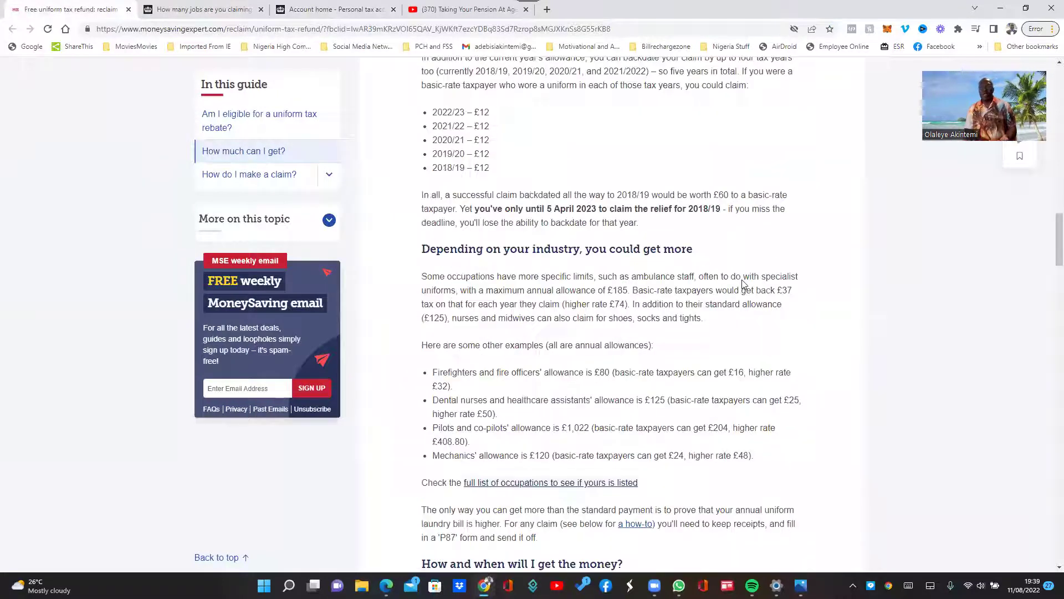